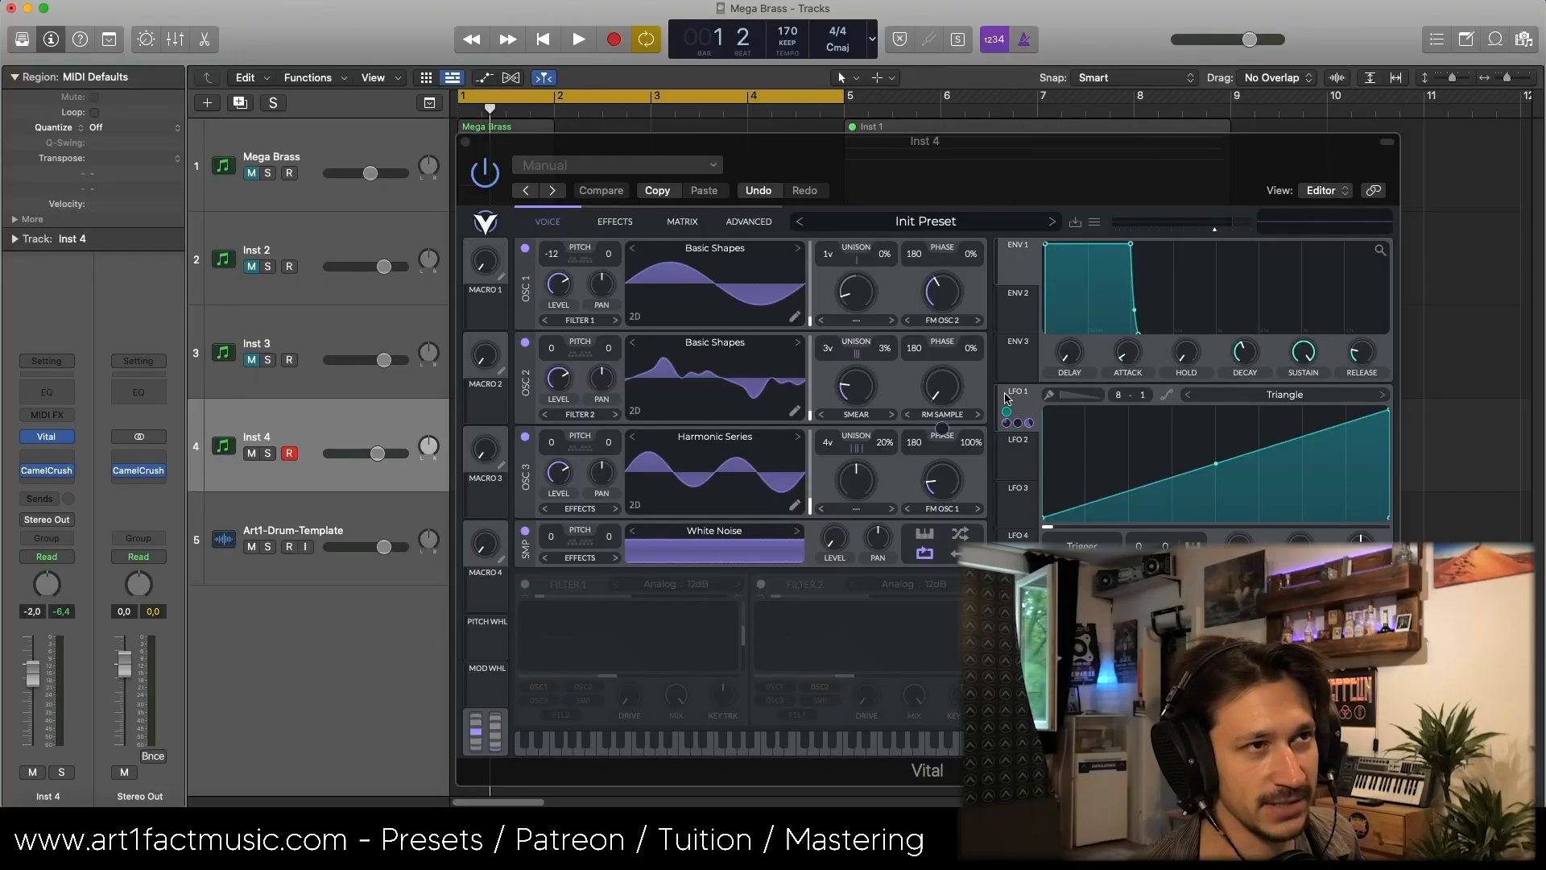
Examine the oscillator and effects settings and where LFO 1 modulates the three oscillators' distortion amounts
click(1012, 398)
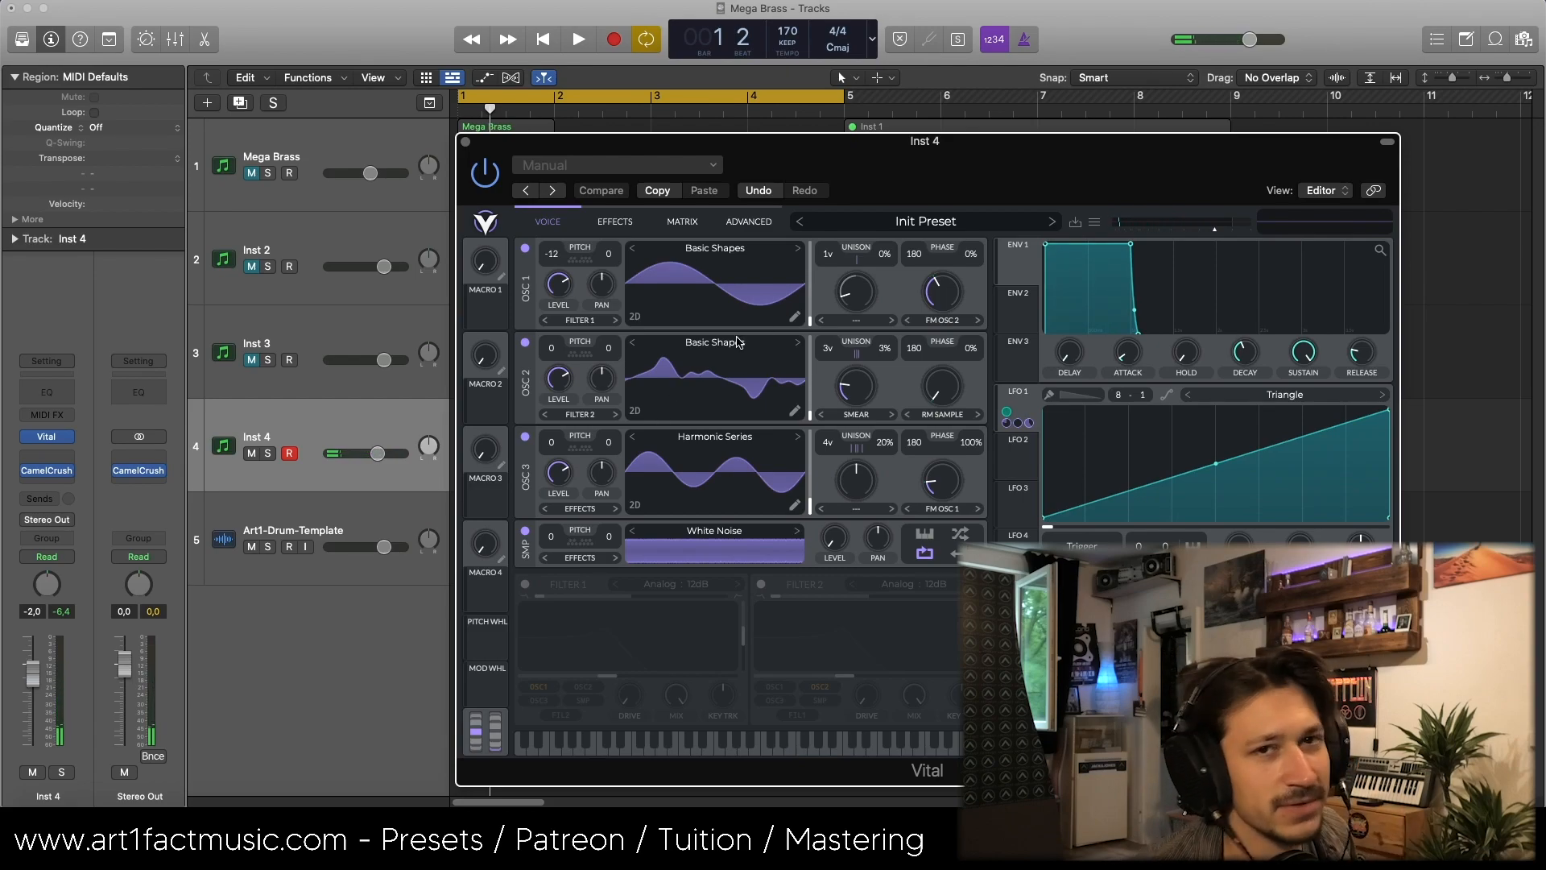
click(612, 223)
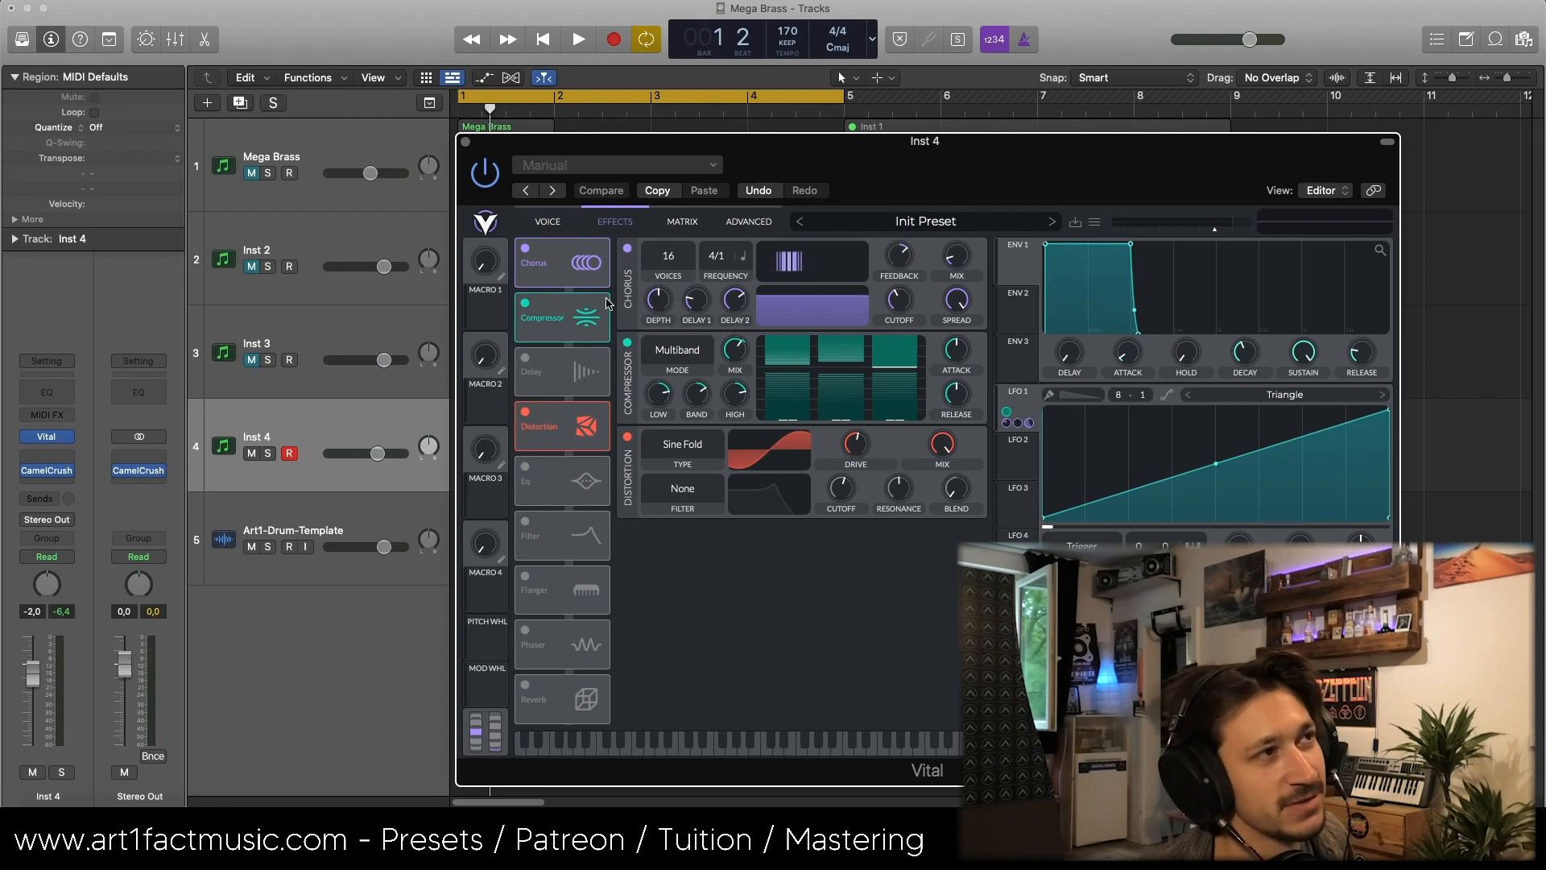
click(548, 222)
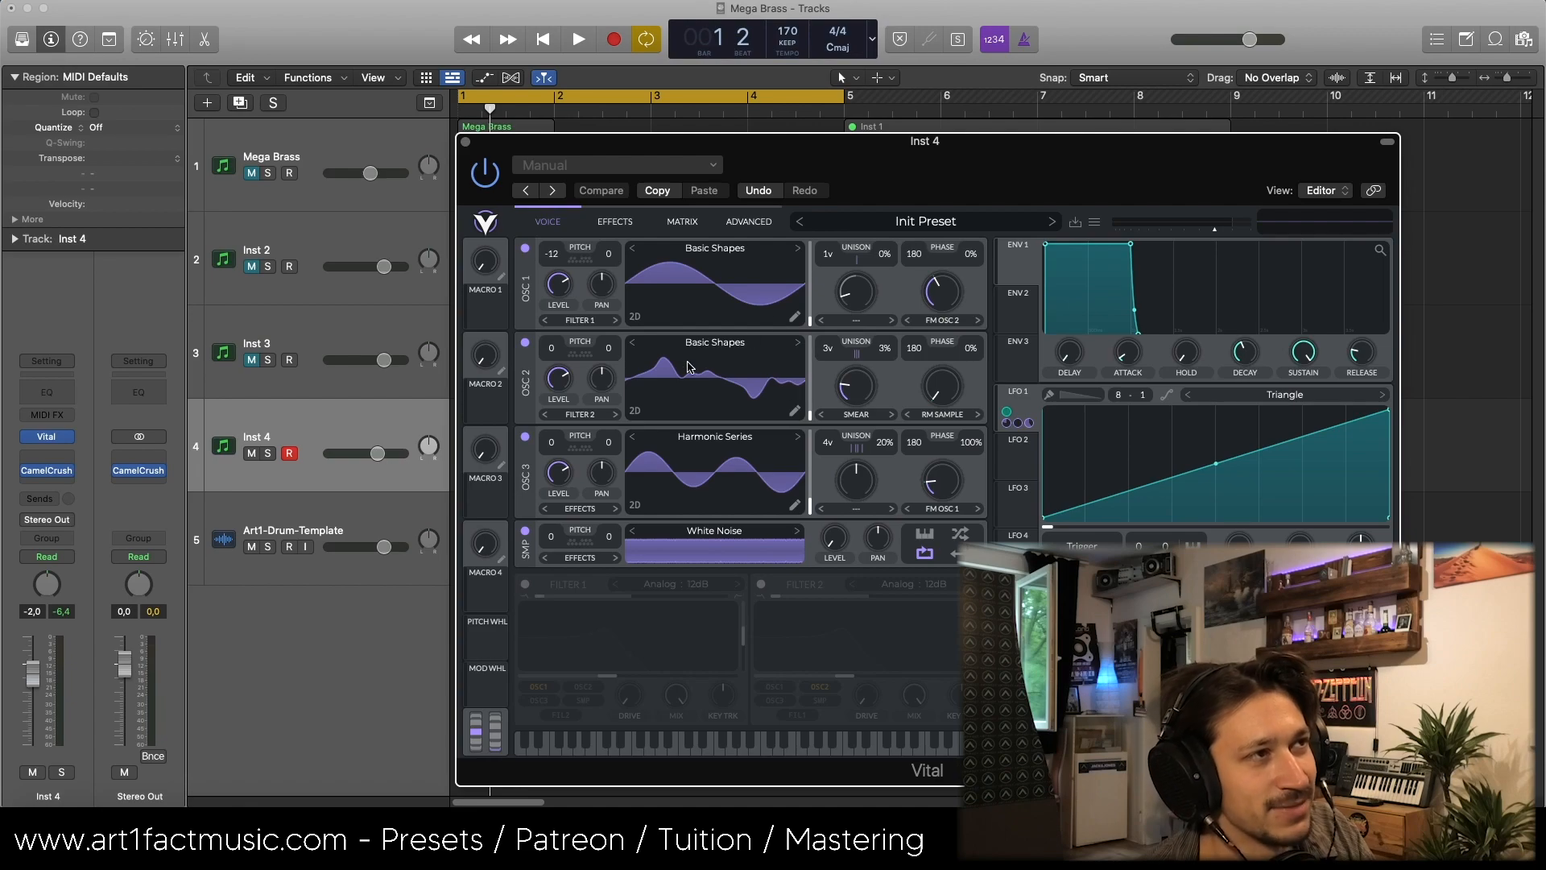
drag(837, 380, 843, 410)
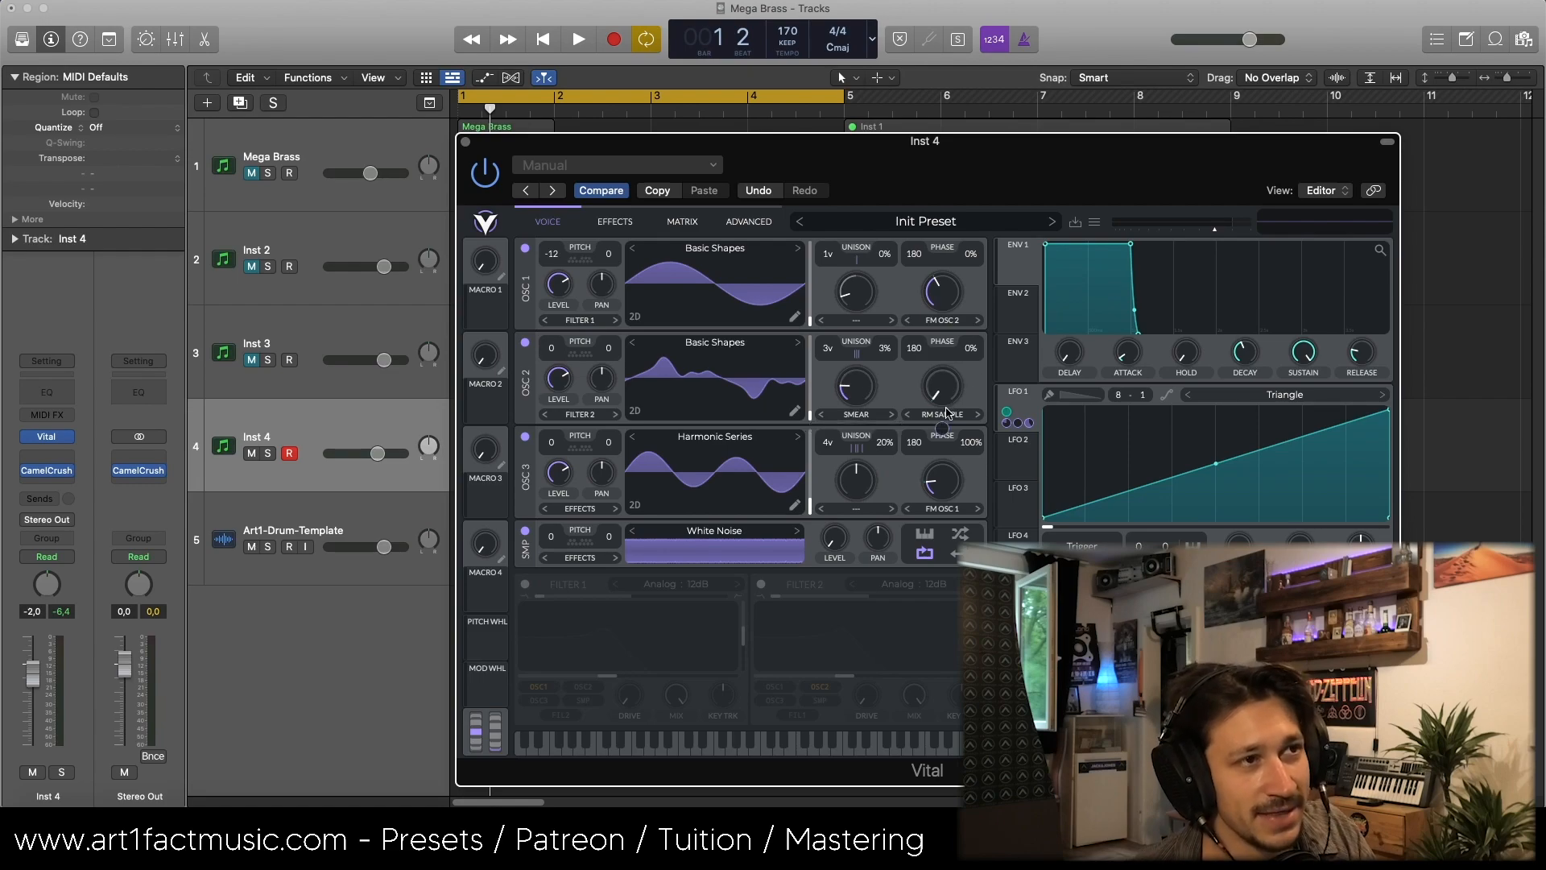
mouse_move(946, 435)
mouse_move(941, 521)
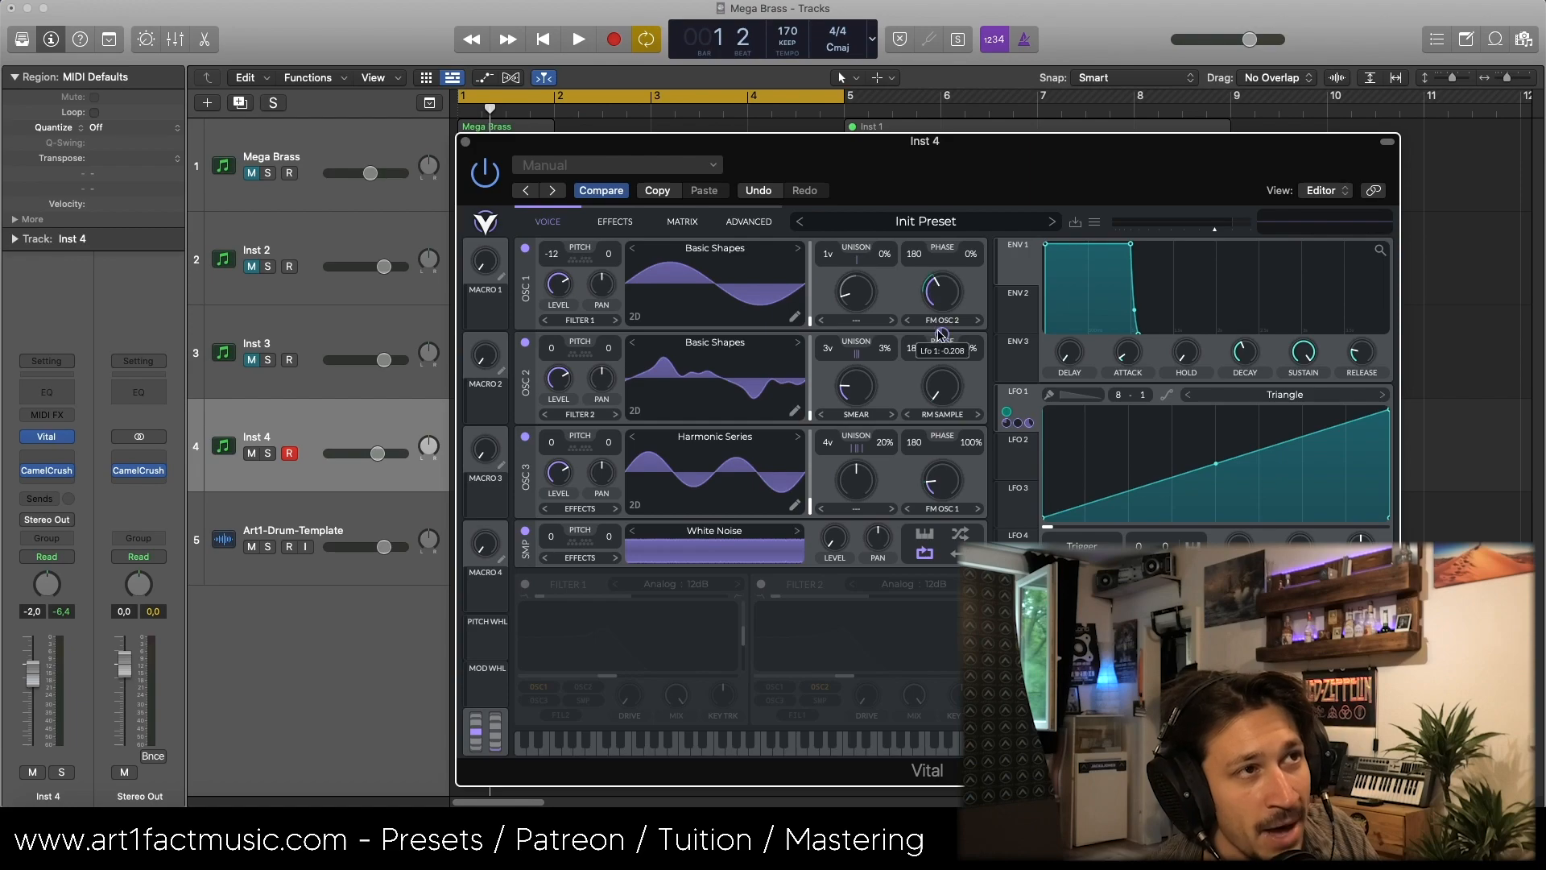
Set the frequency mode of LFO 1 to Keytrack
mouse_move(1006, 425)
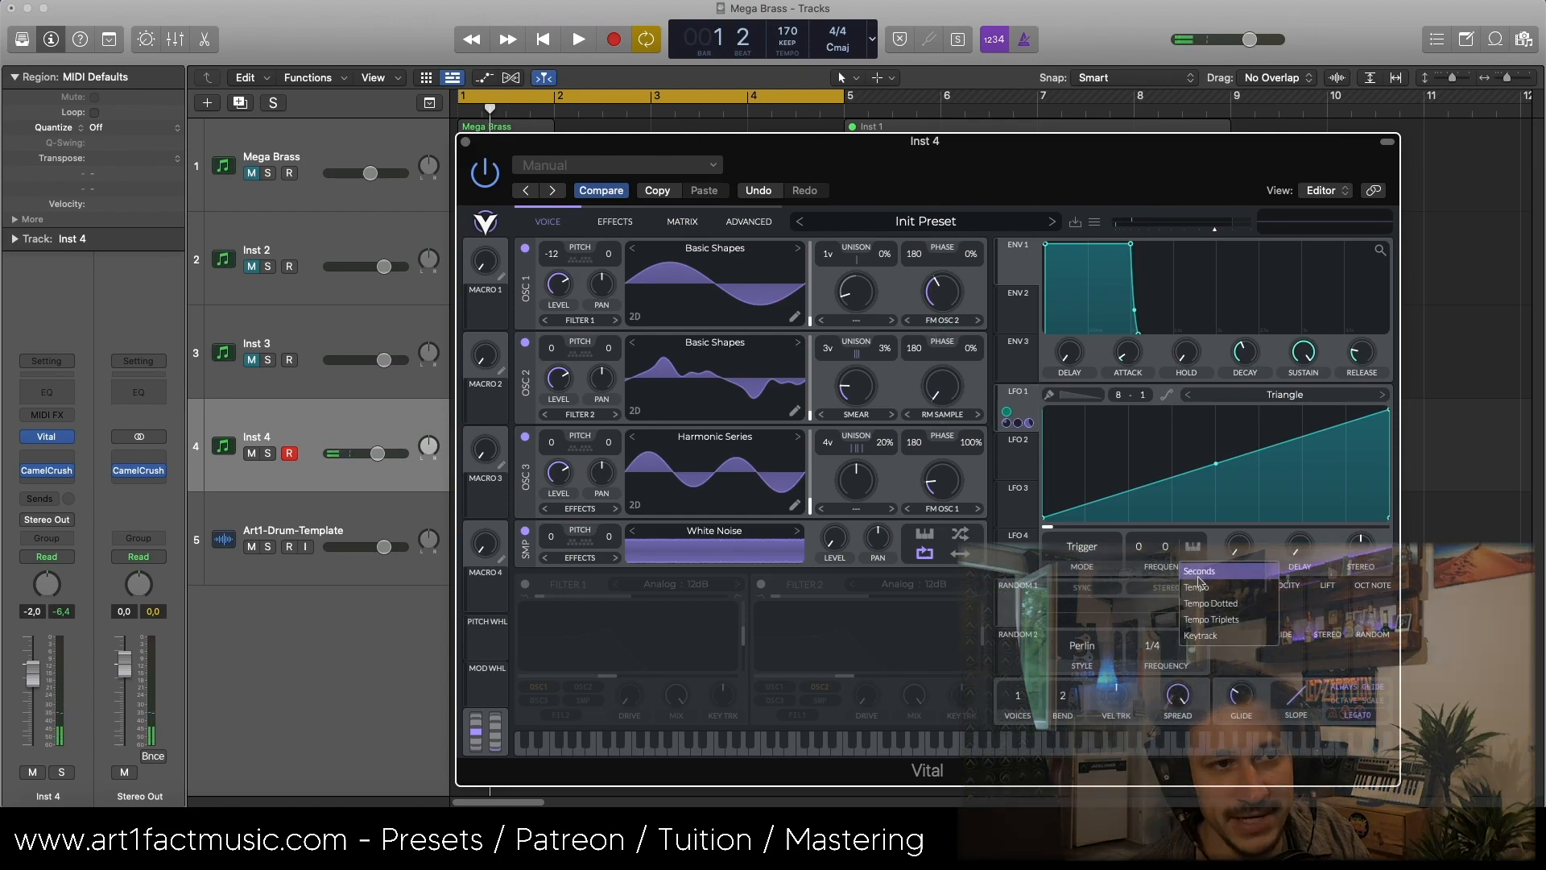
click(1193, 546)
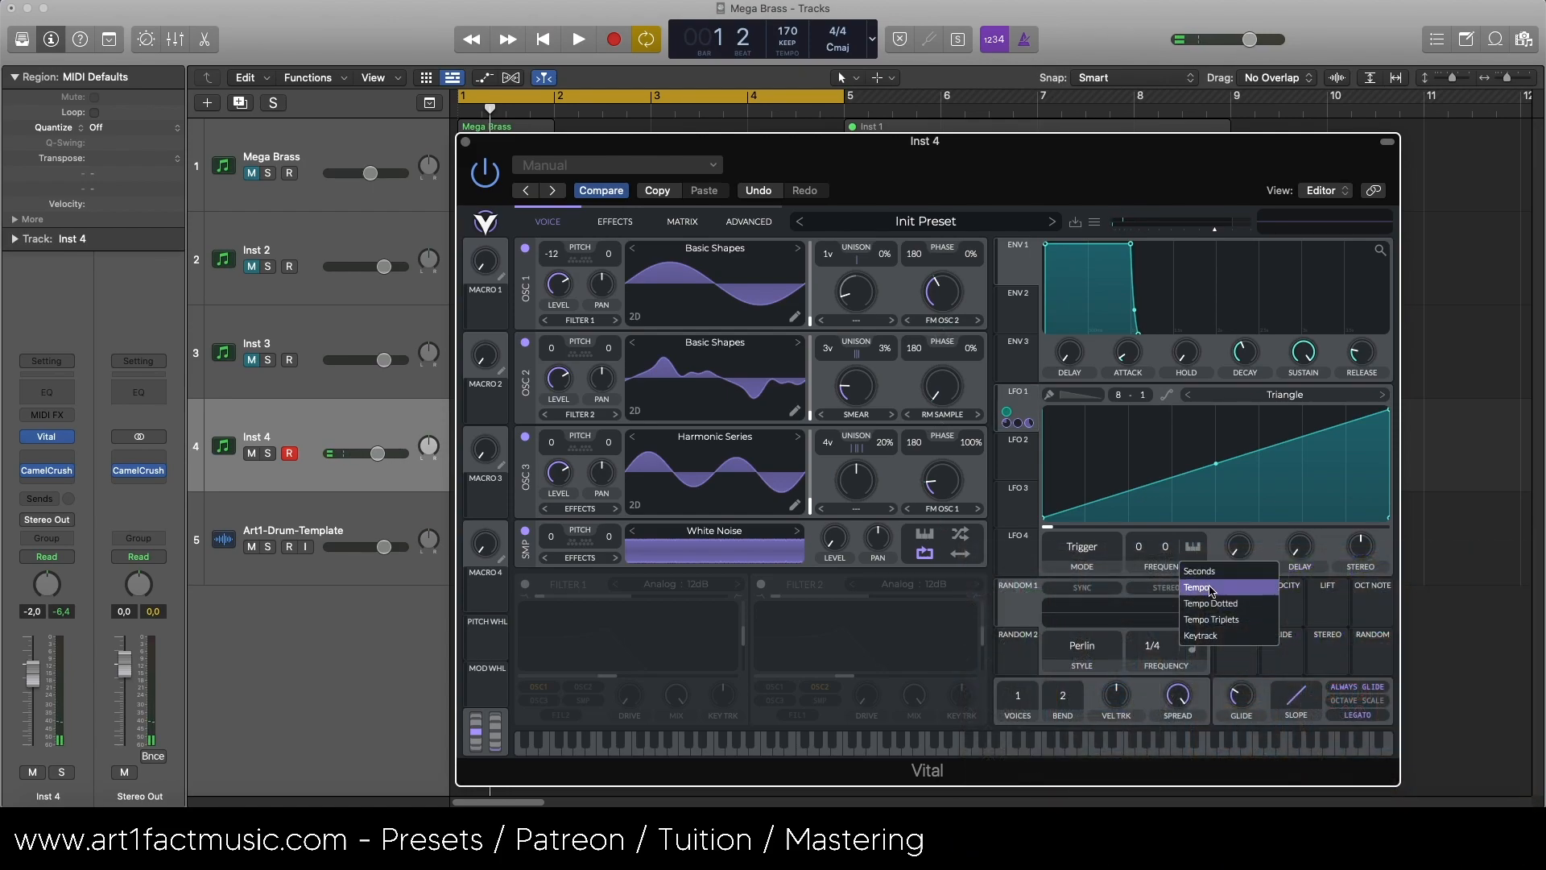
click(1220, 635)
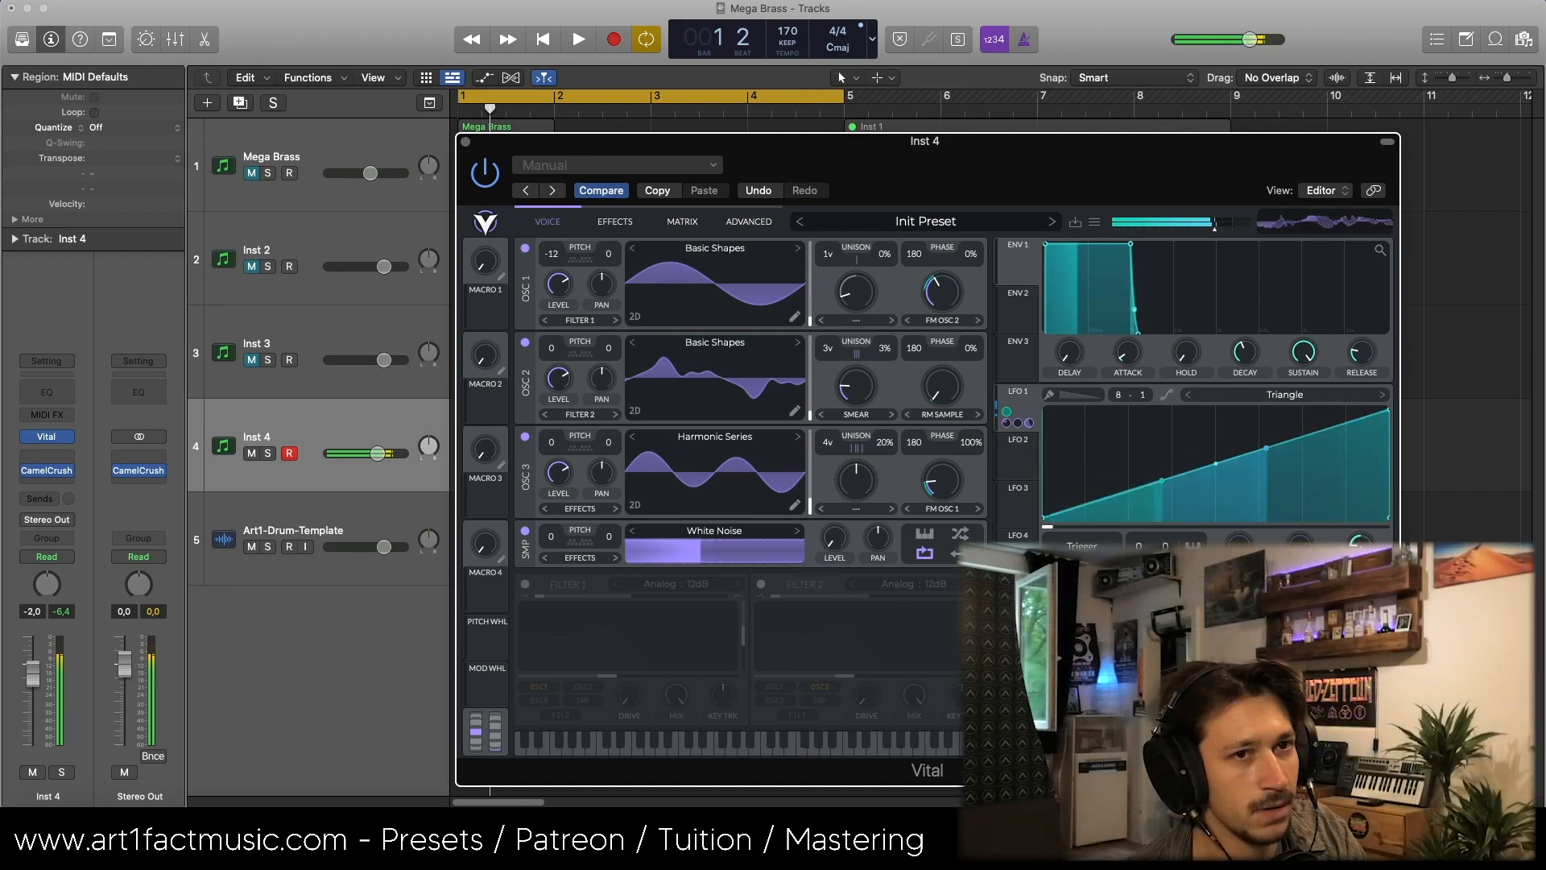
Enable stereo for the LFO 1 to Osc 2 Distortion Amount modulation and set its remap curve to Square
click(736, 229)
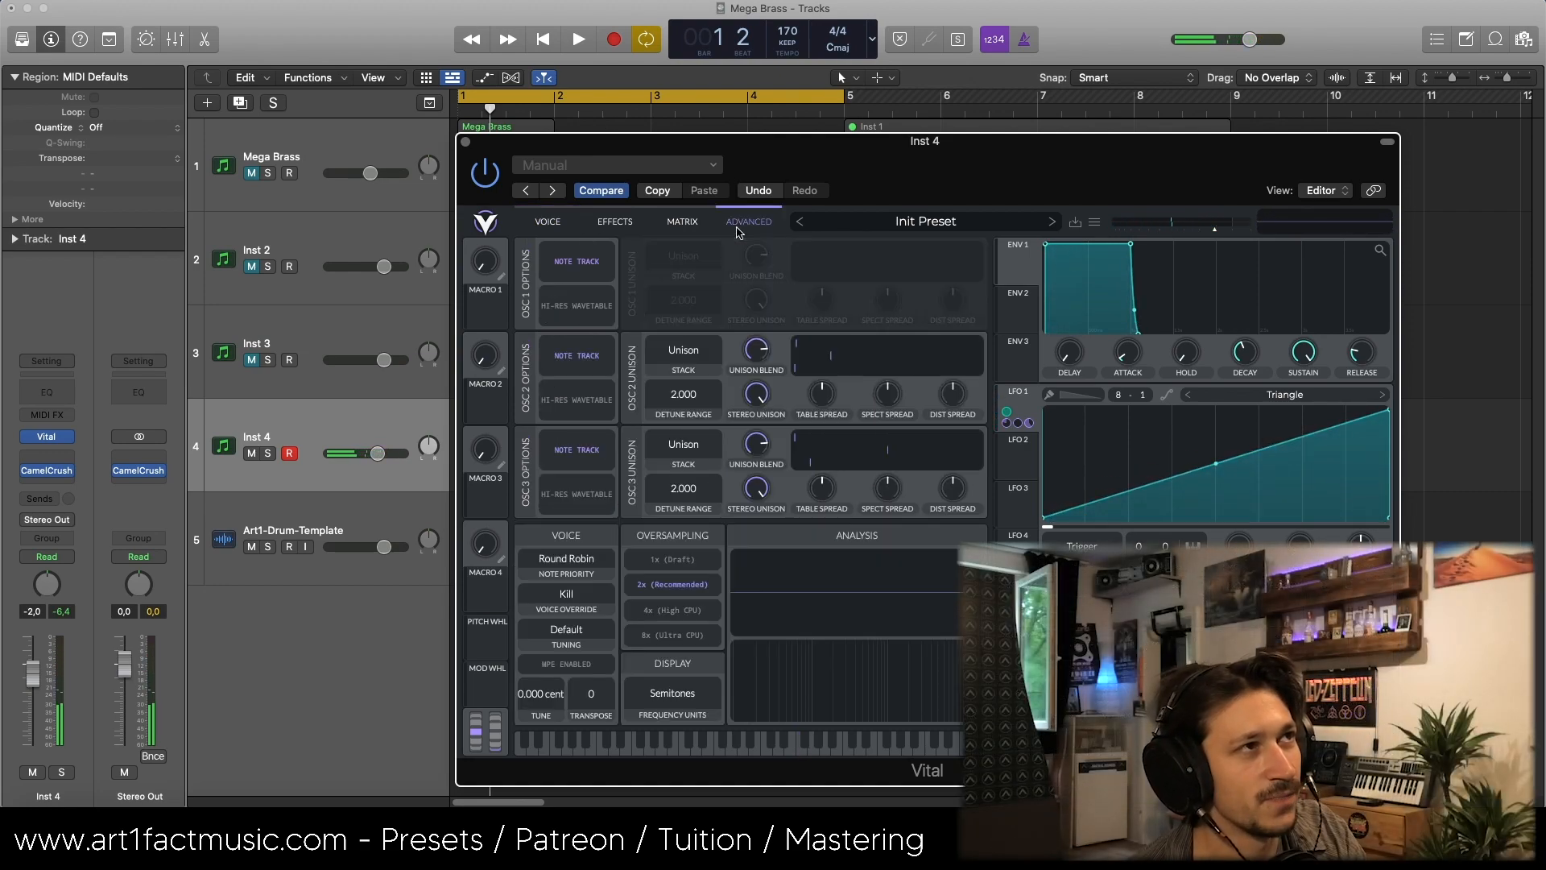
click(705, 222)
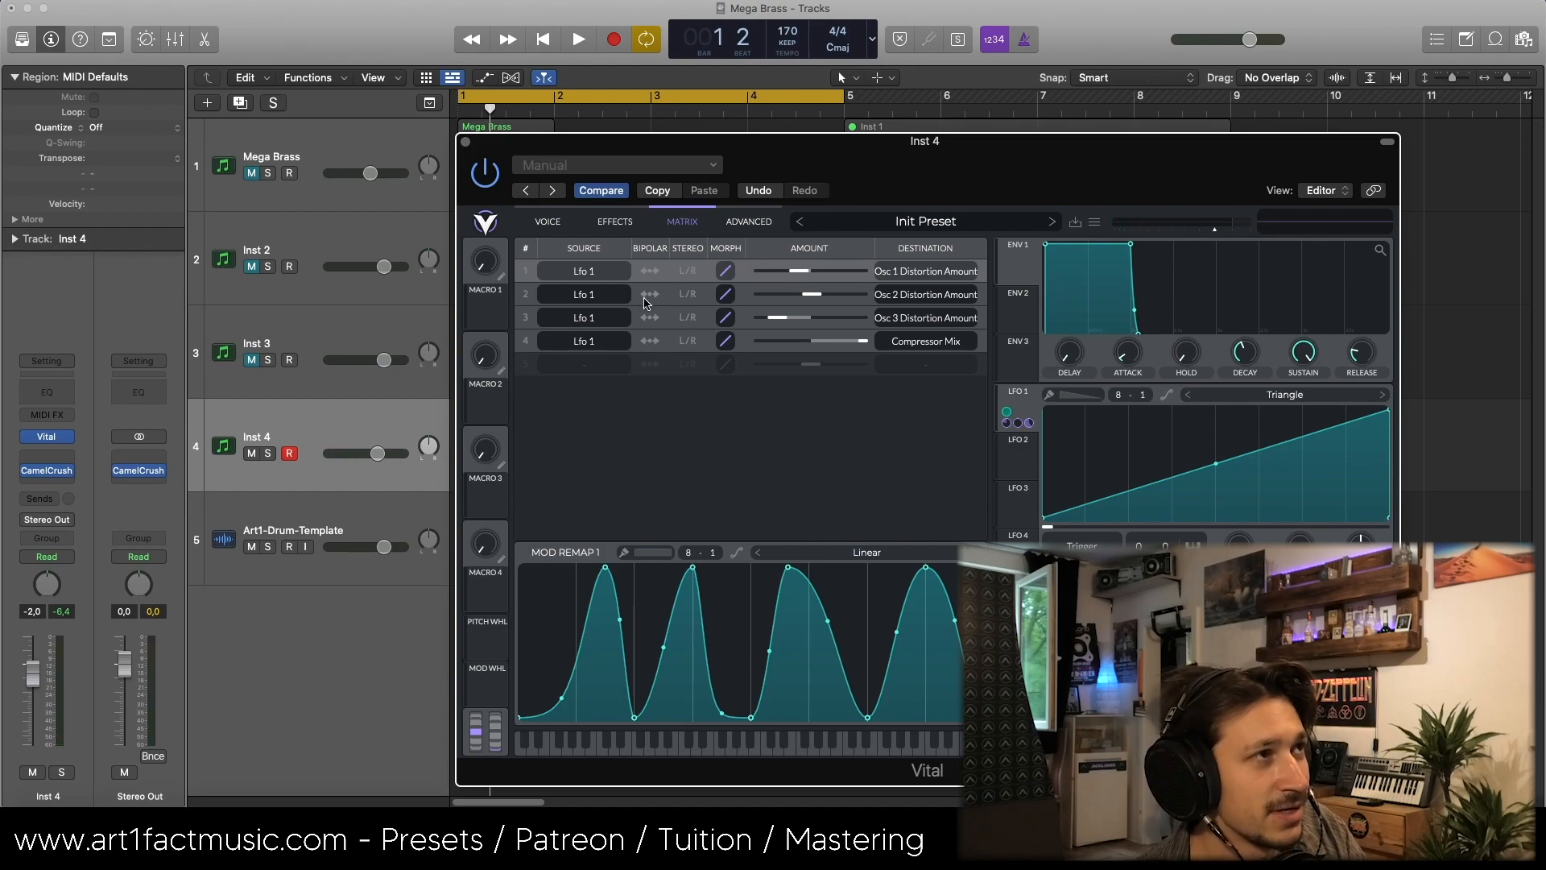
click(677, 294)
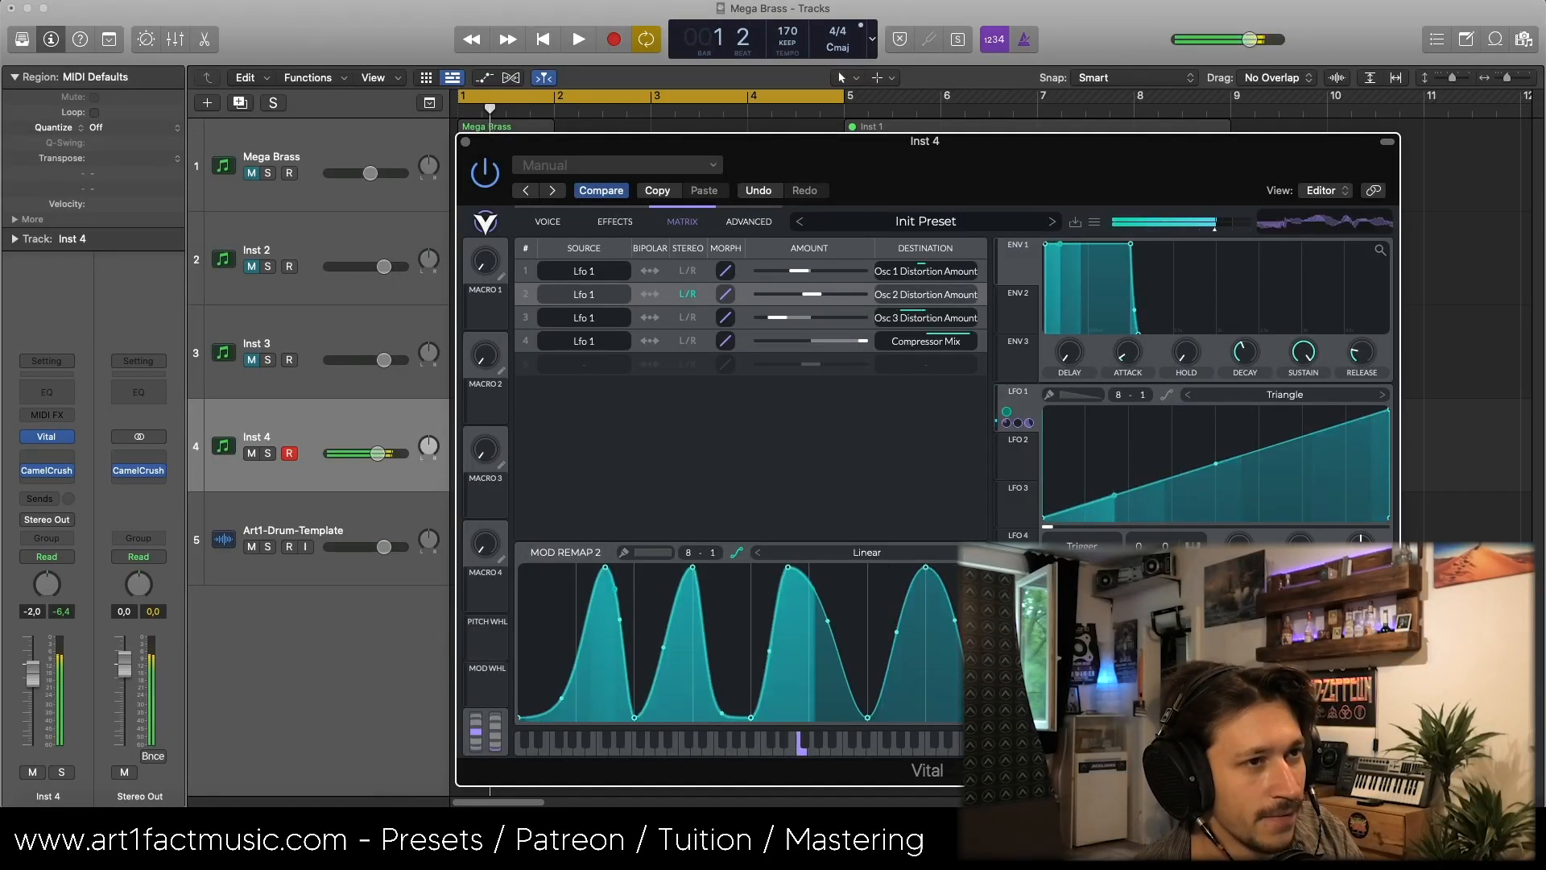
click(975, 552)
click(975, 552)
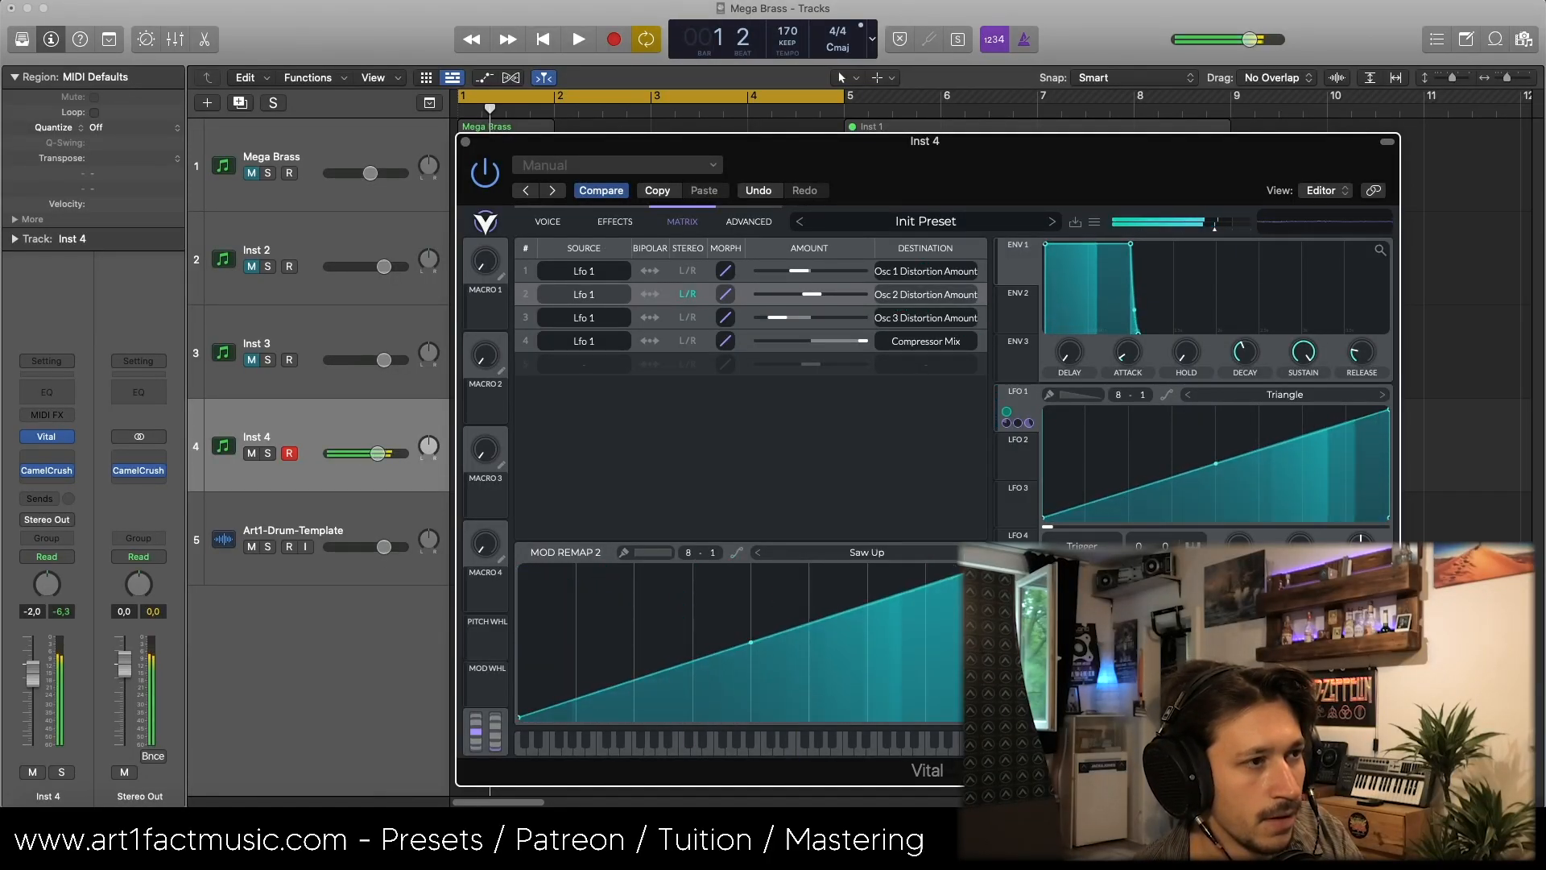
click(975, 552)
click(975, 552)
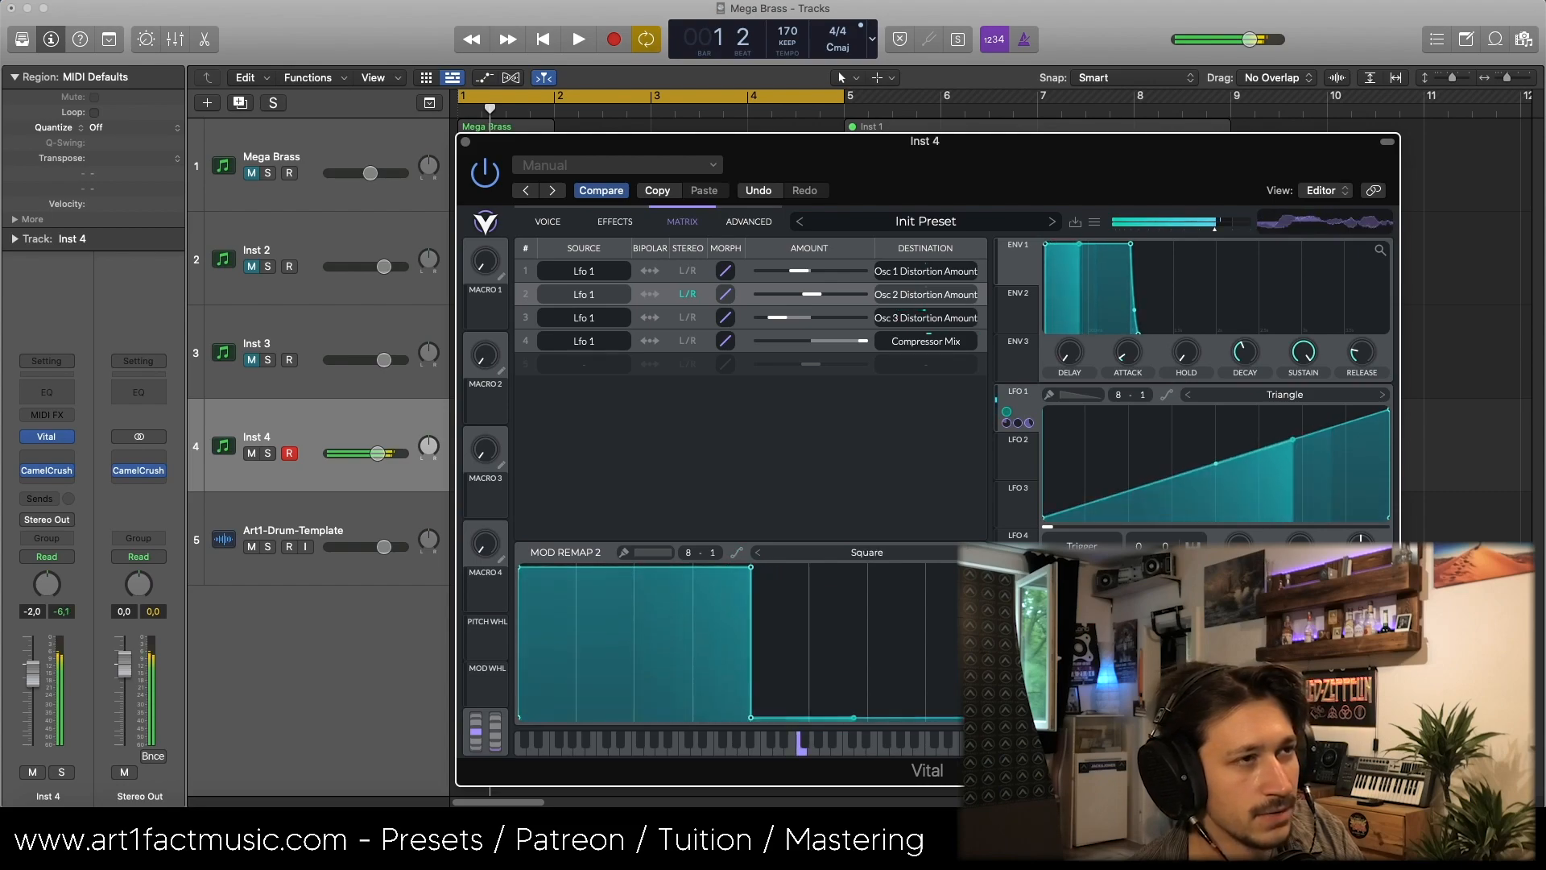
Set the remap curve of the LFO 1 to Osc 3 Distortion Amount modulation to Growing Oscillations
click(833, 316)
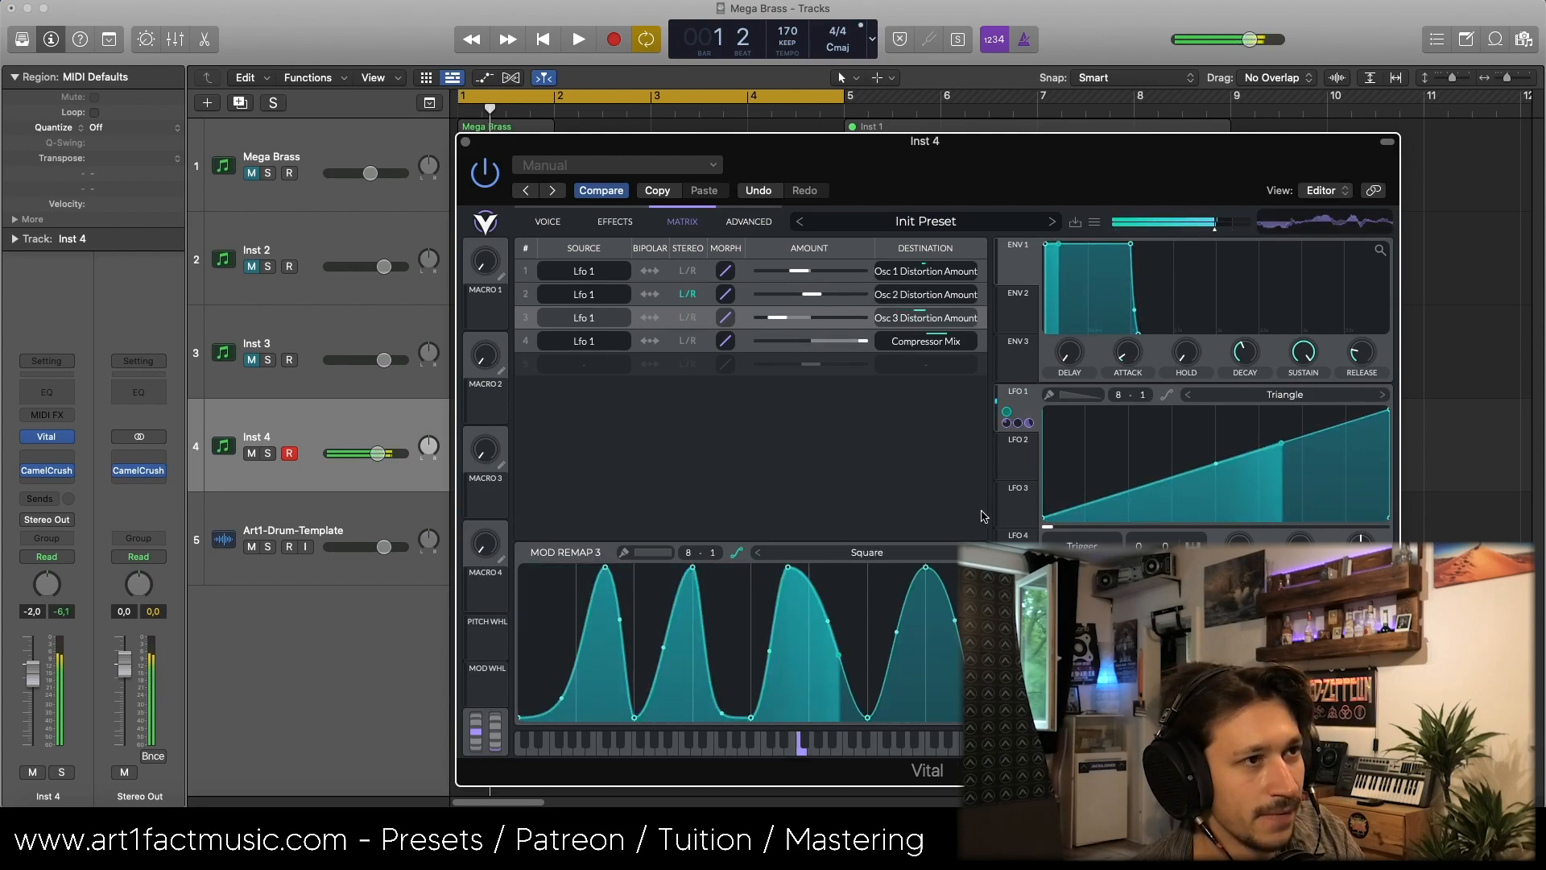
click(975, 553)
click(975, 552)
click(975, 553)
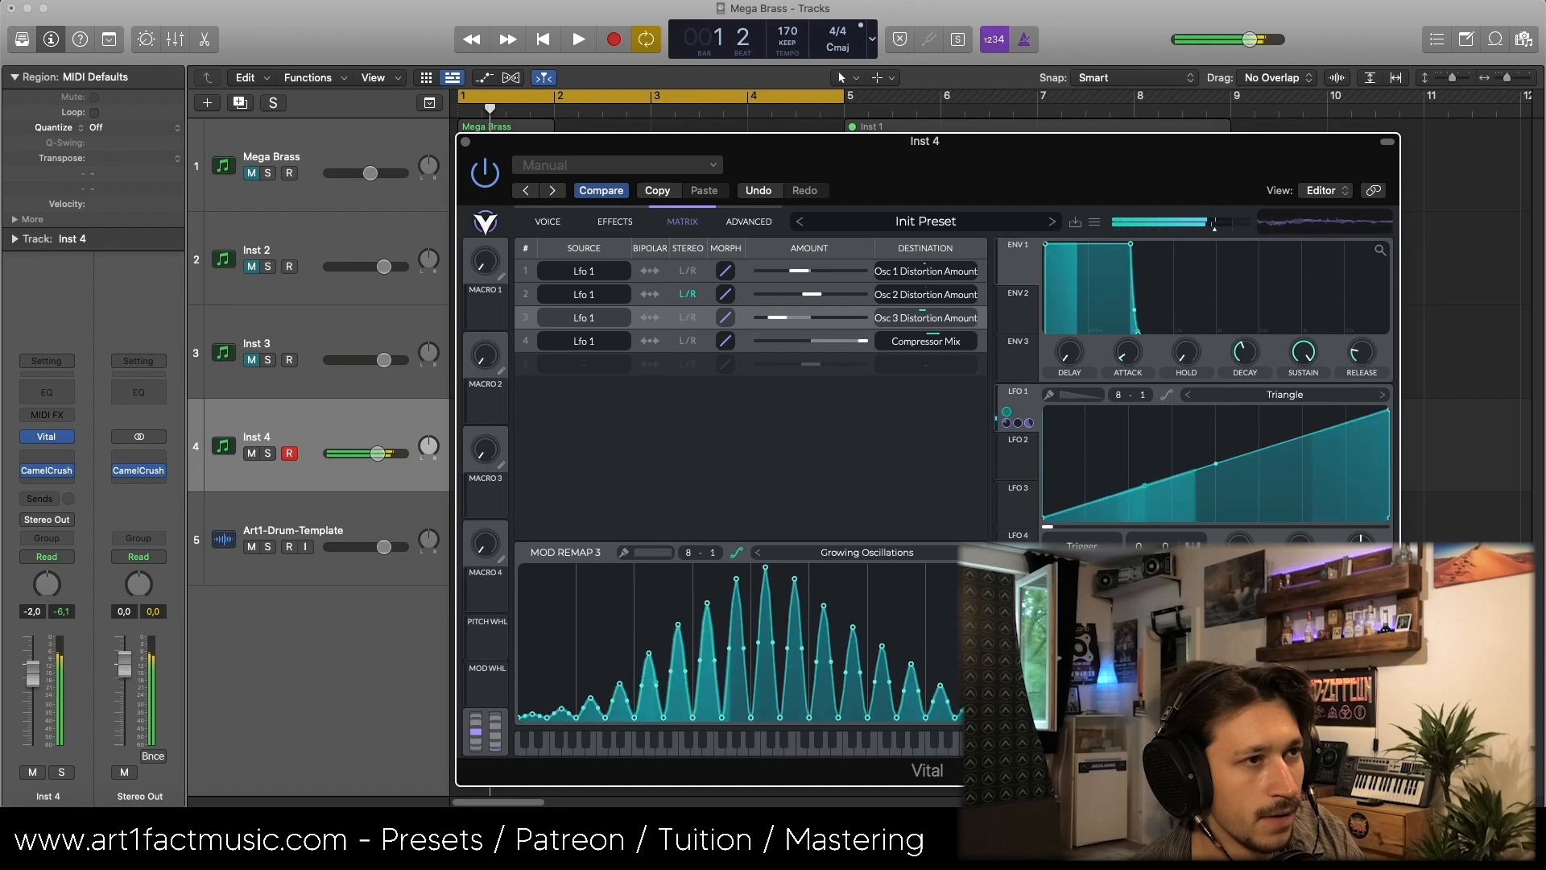
click(975, 553)
click(760, 554)
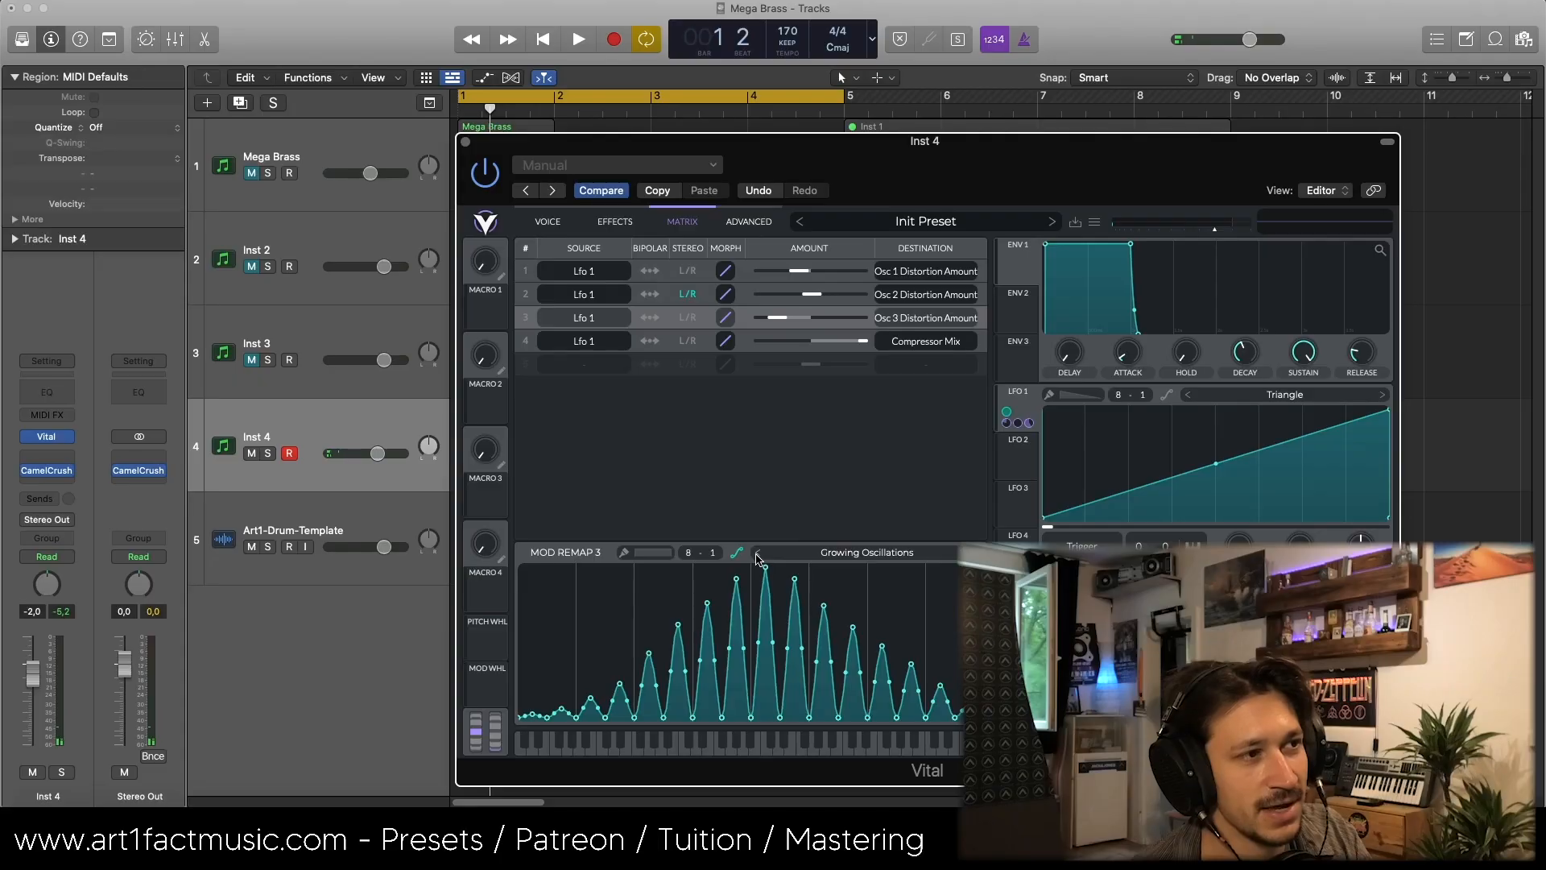
Return the remap curve of the Osc 3 Distortion Amount modulation to Chumpy
click(757, 556)
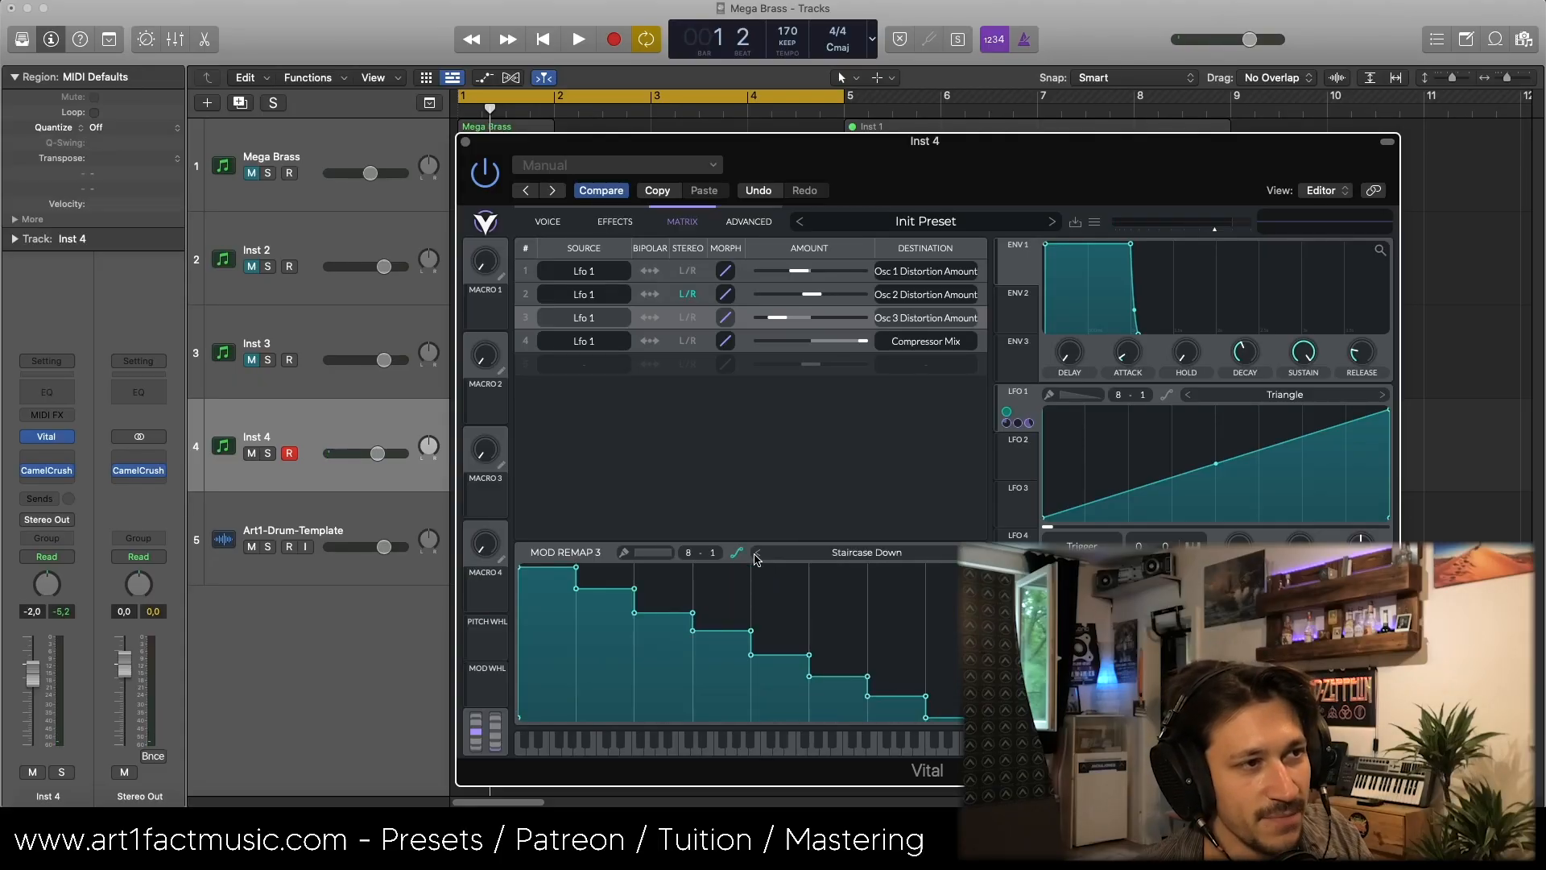
click(757, 556)
click(757, 555)
click(756, 556)
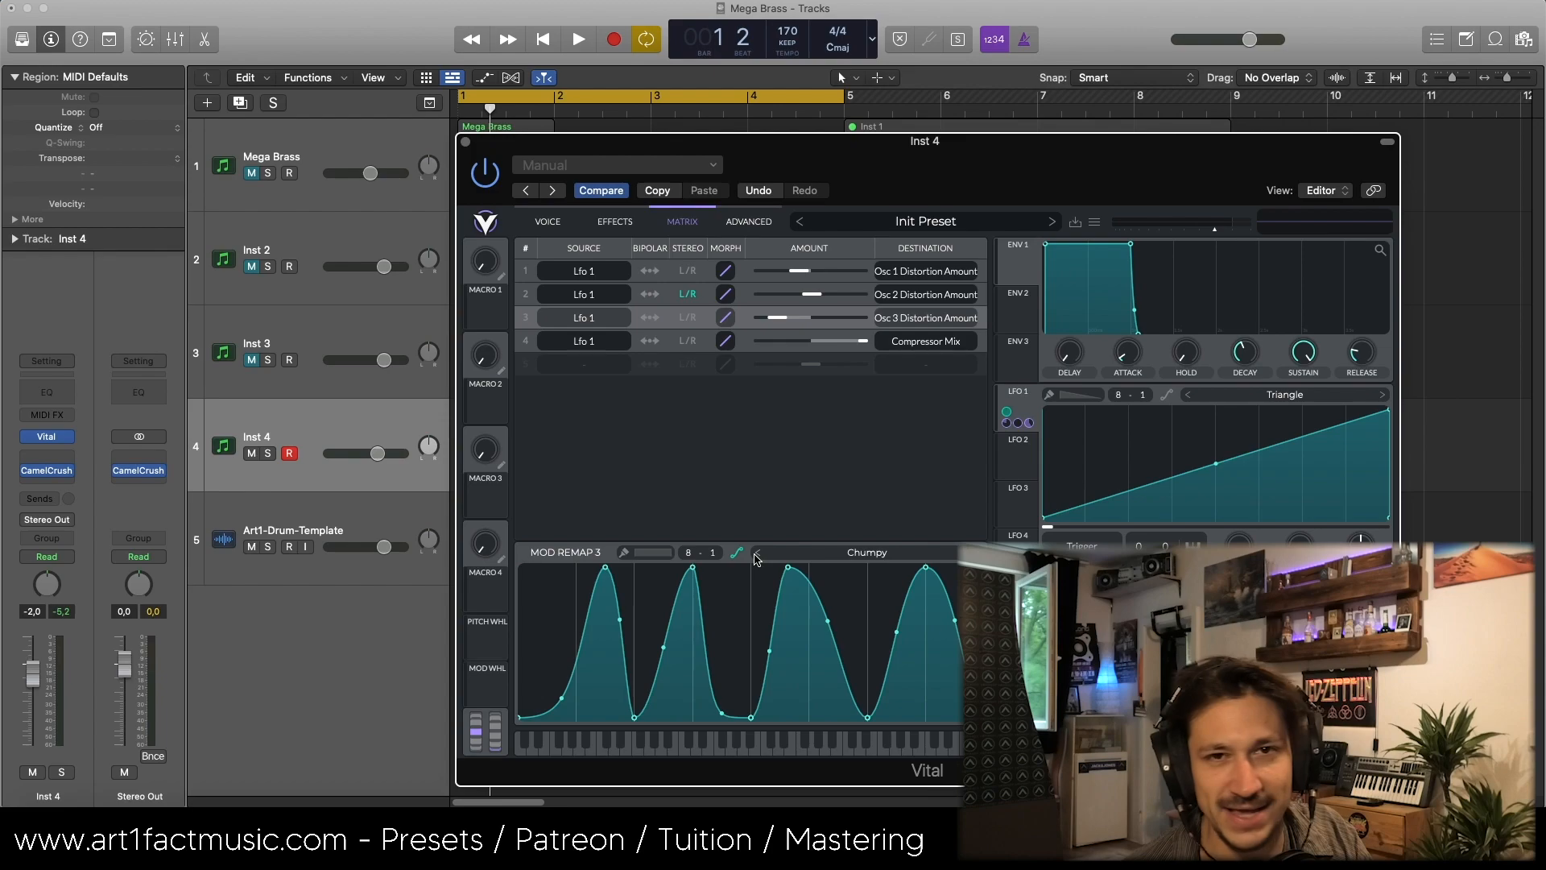
Enable stereo for the Osc 3 Distortion Amount and Compressor Mix modulations and set the Compressor Mix amount to about -0.206
click(765, 293)
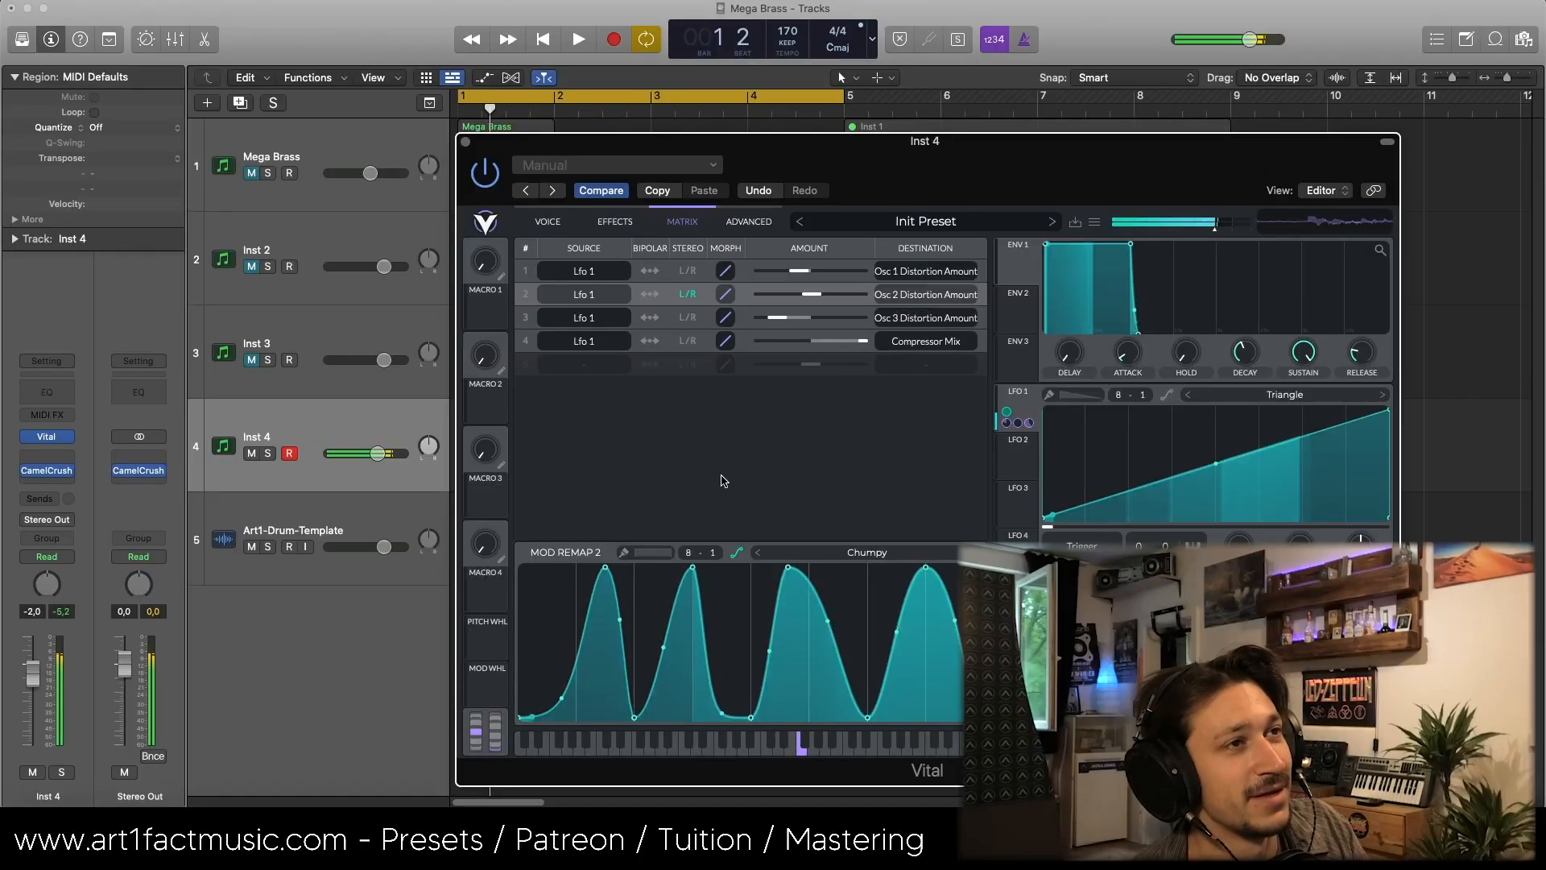
click(671, 317)
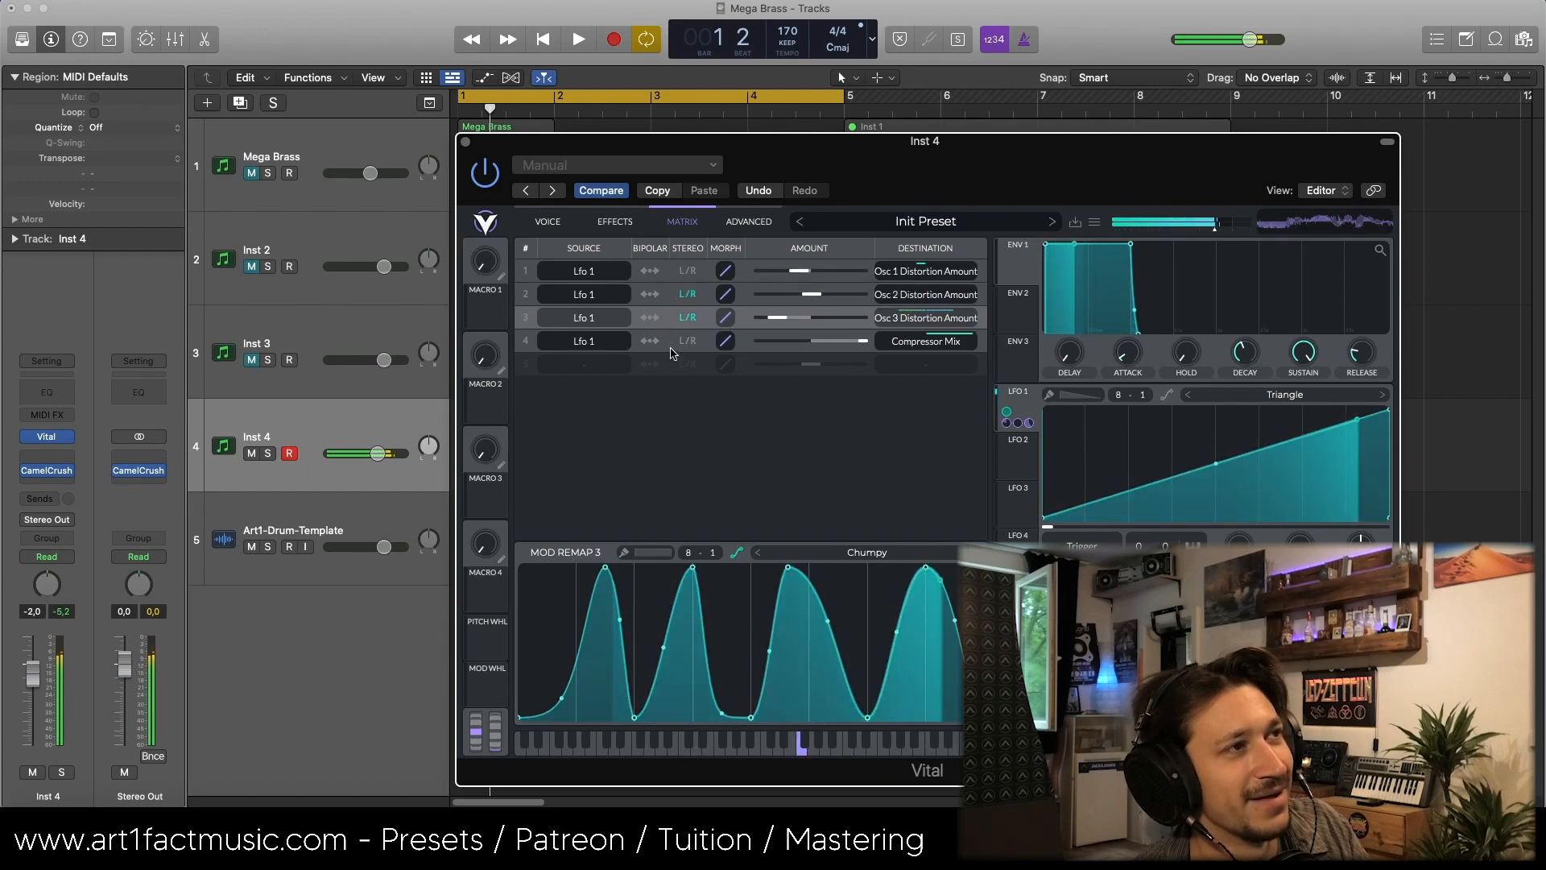
click(677, 339)
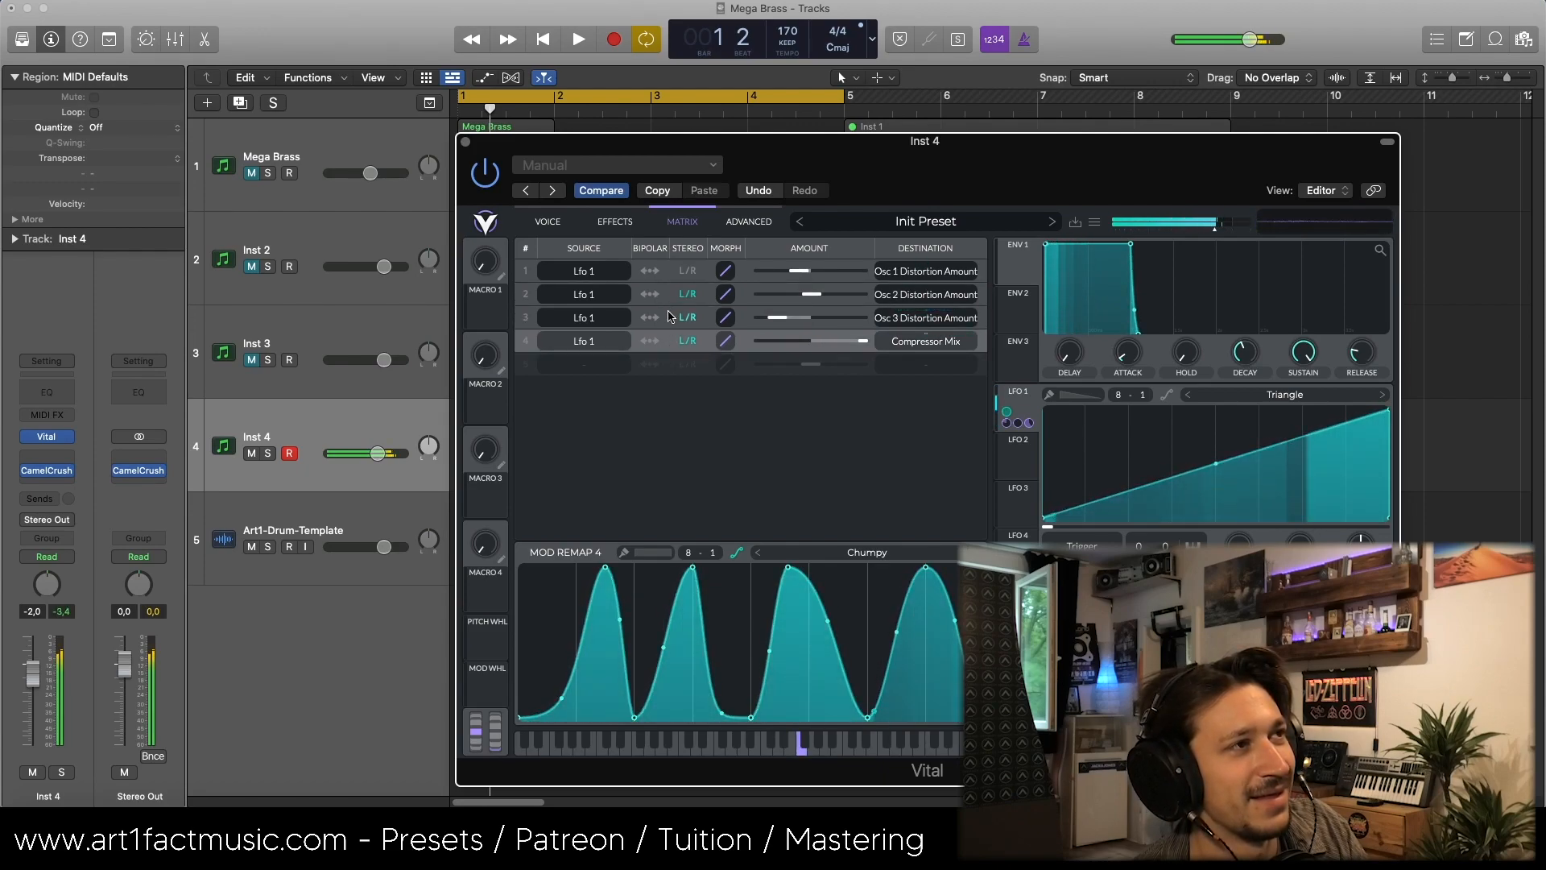
click(666, 300)
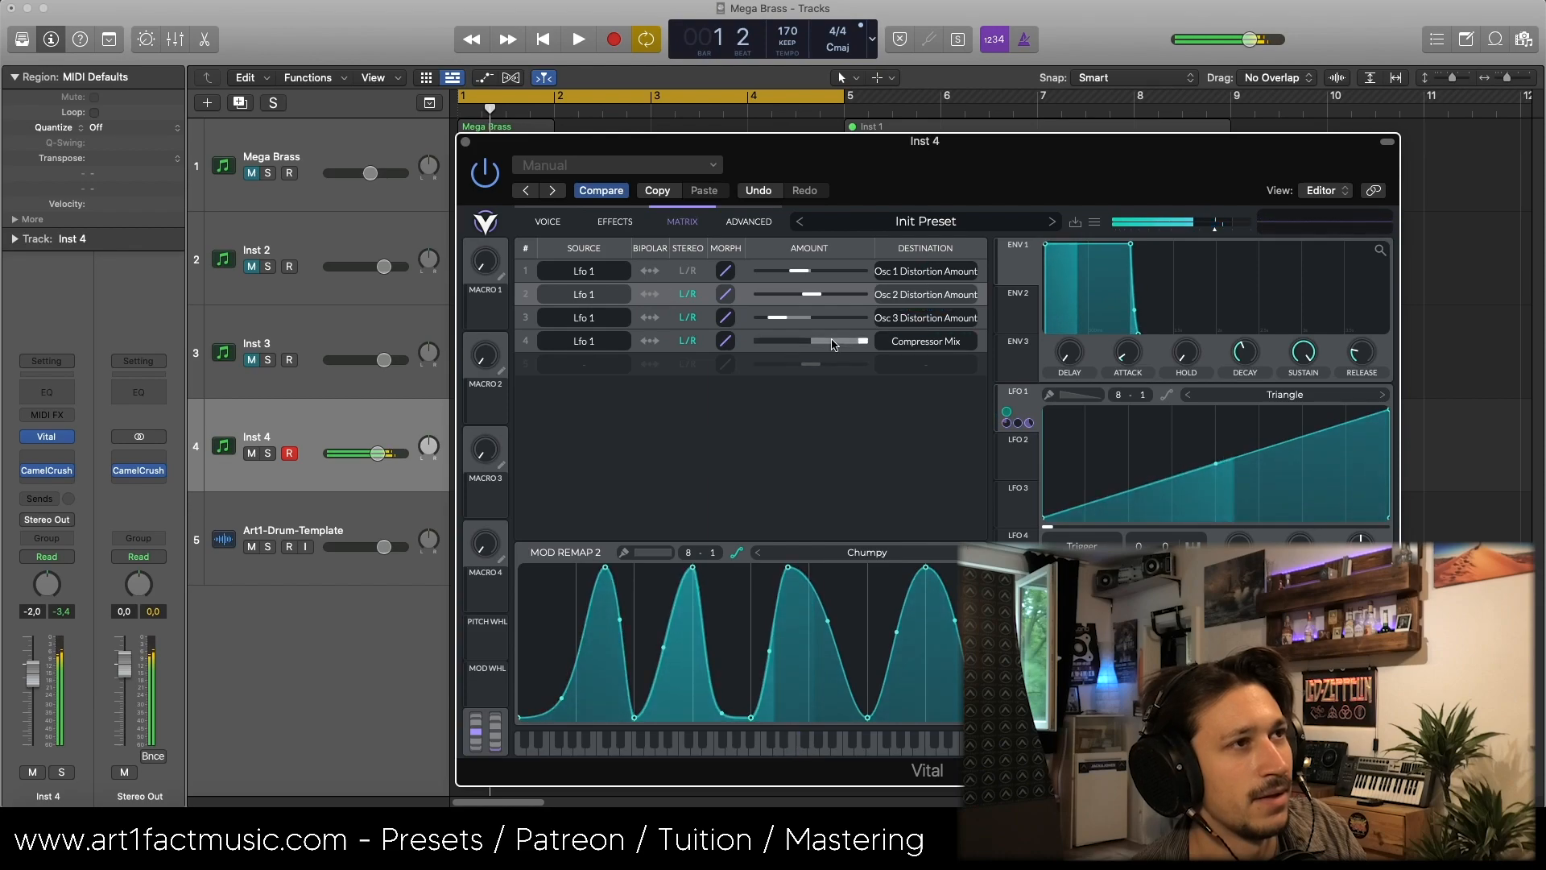
drag(846, 340, 775, 340)
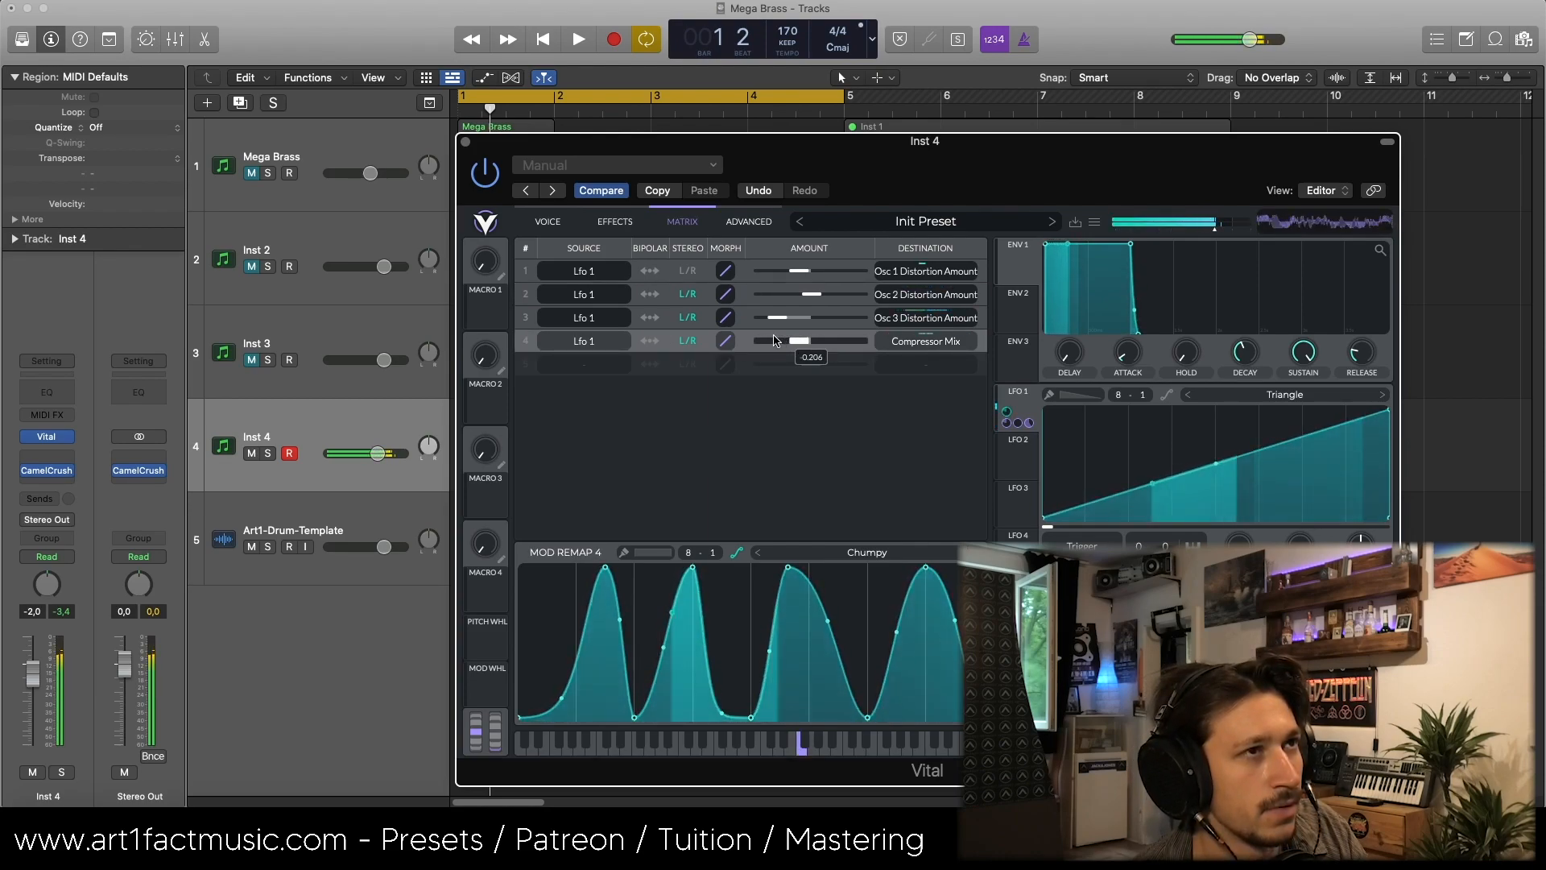
Copy the synth plug-in's settings and toggle the comparison back to the earlier version
click(662, 193)
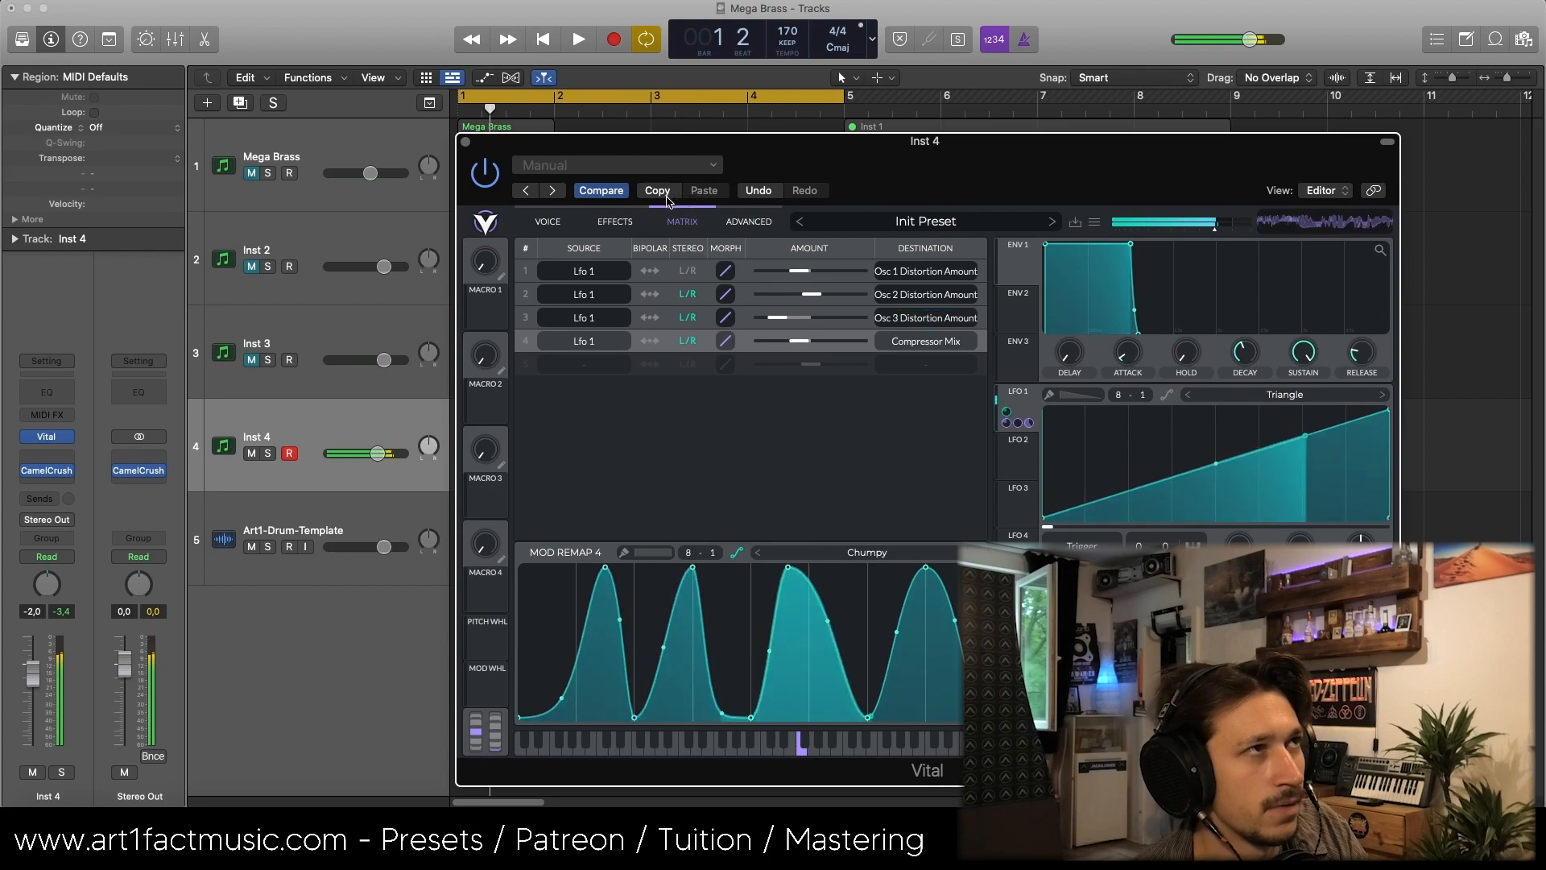
click(621, 194)
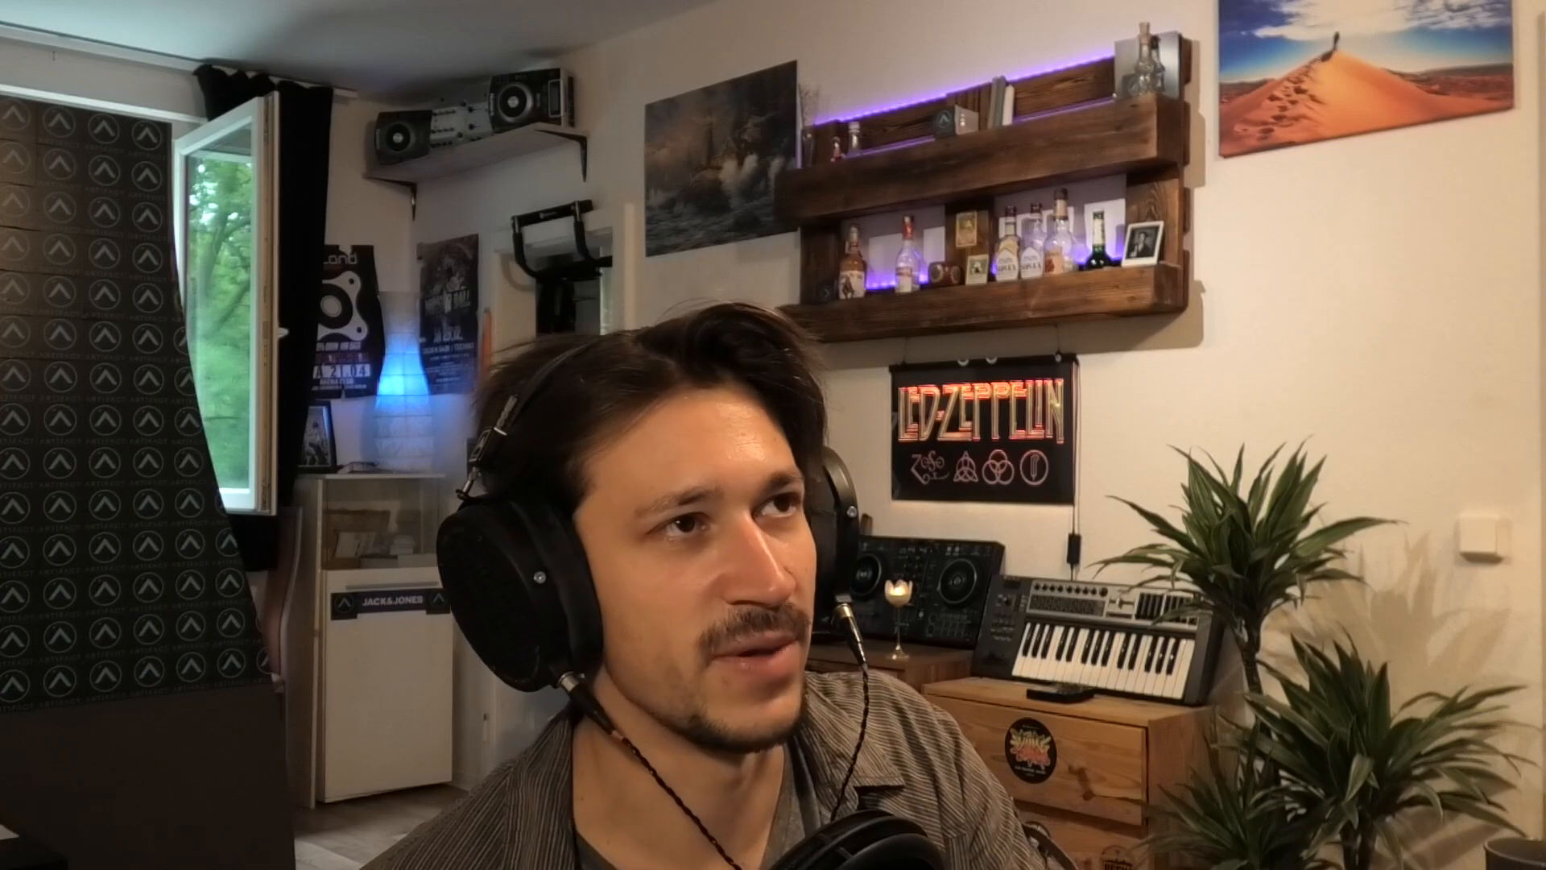
Try lowering the transpose value of LFO 1 and review its modulation targets
click(587, 224)
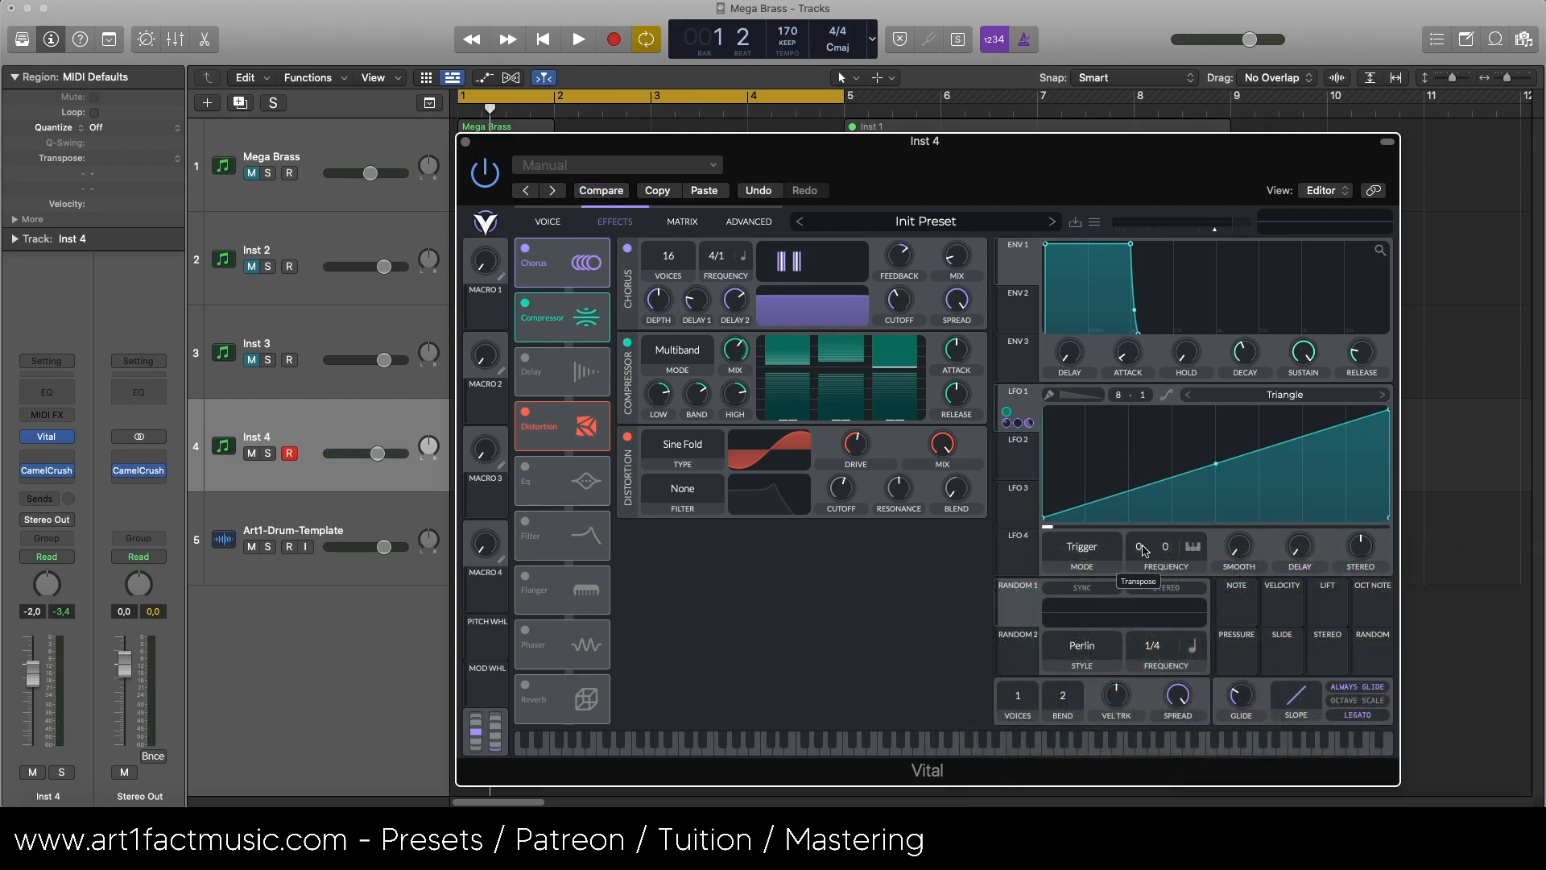
drag(1143, 550, 1136, 641)
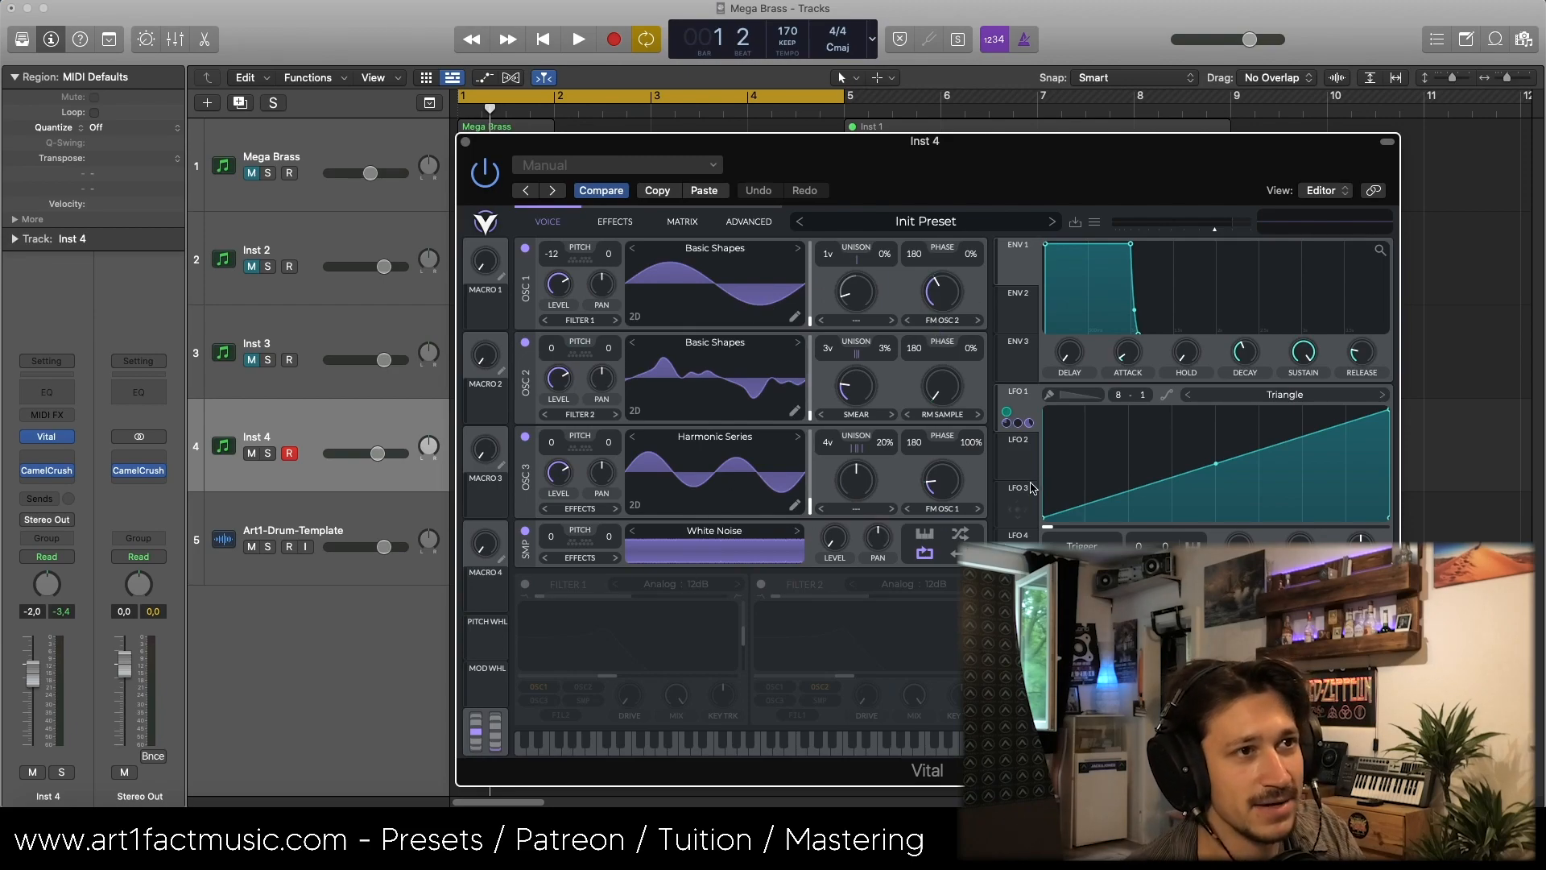
click(1025, 458)
click(1028, 412)
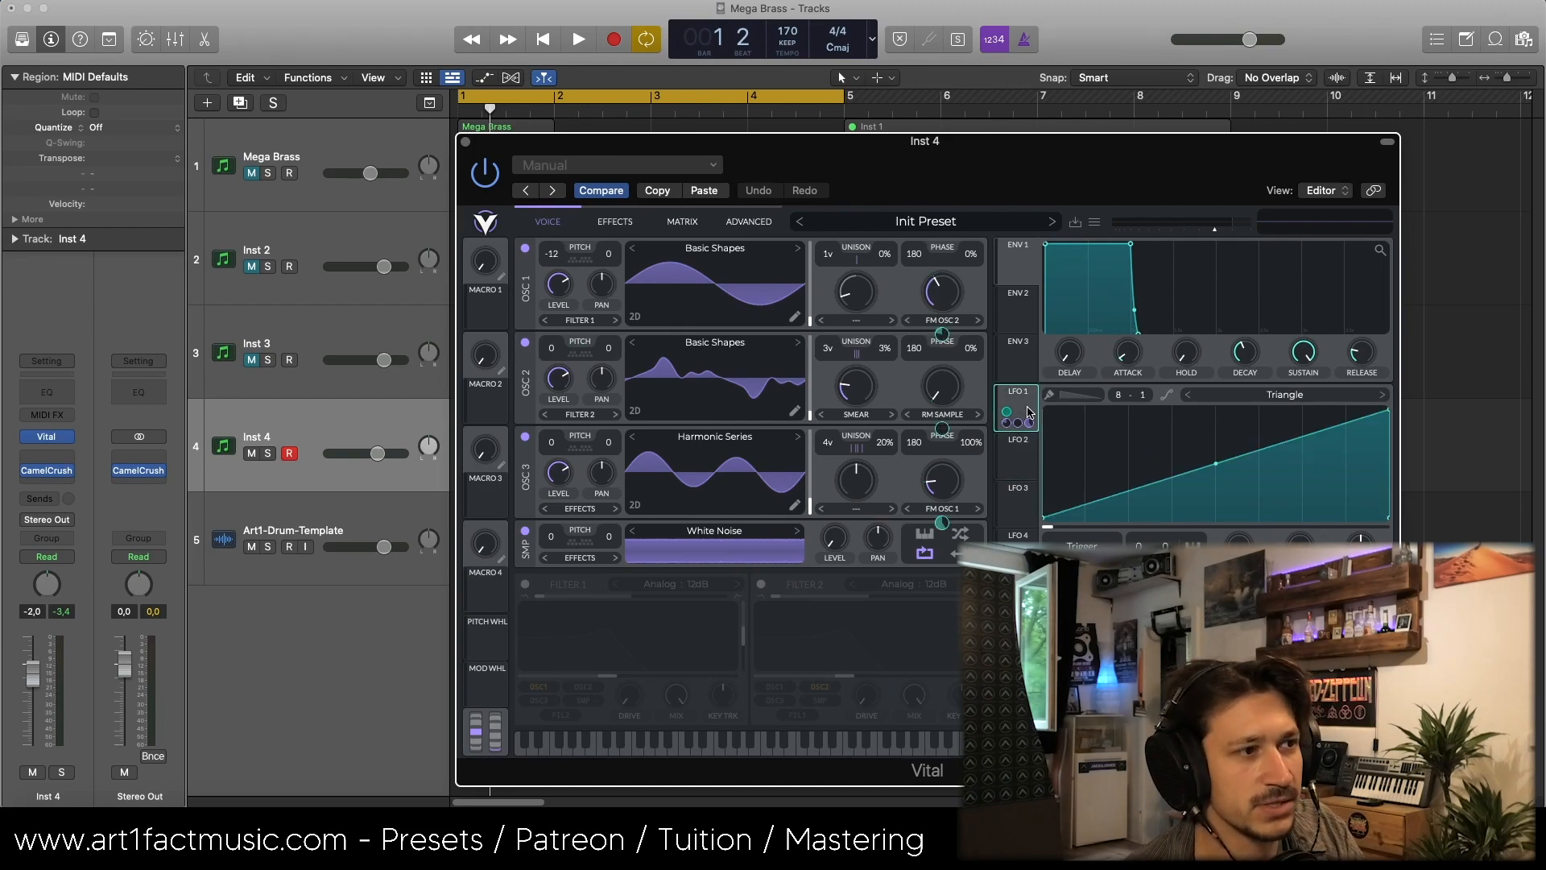
Turn stereo on for the LFO 1 to Osc 1 Distortion Amount modulation, and switch it back off
click(613, 222)
click(679, 222)
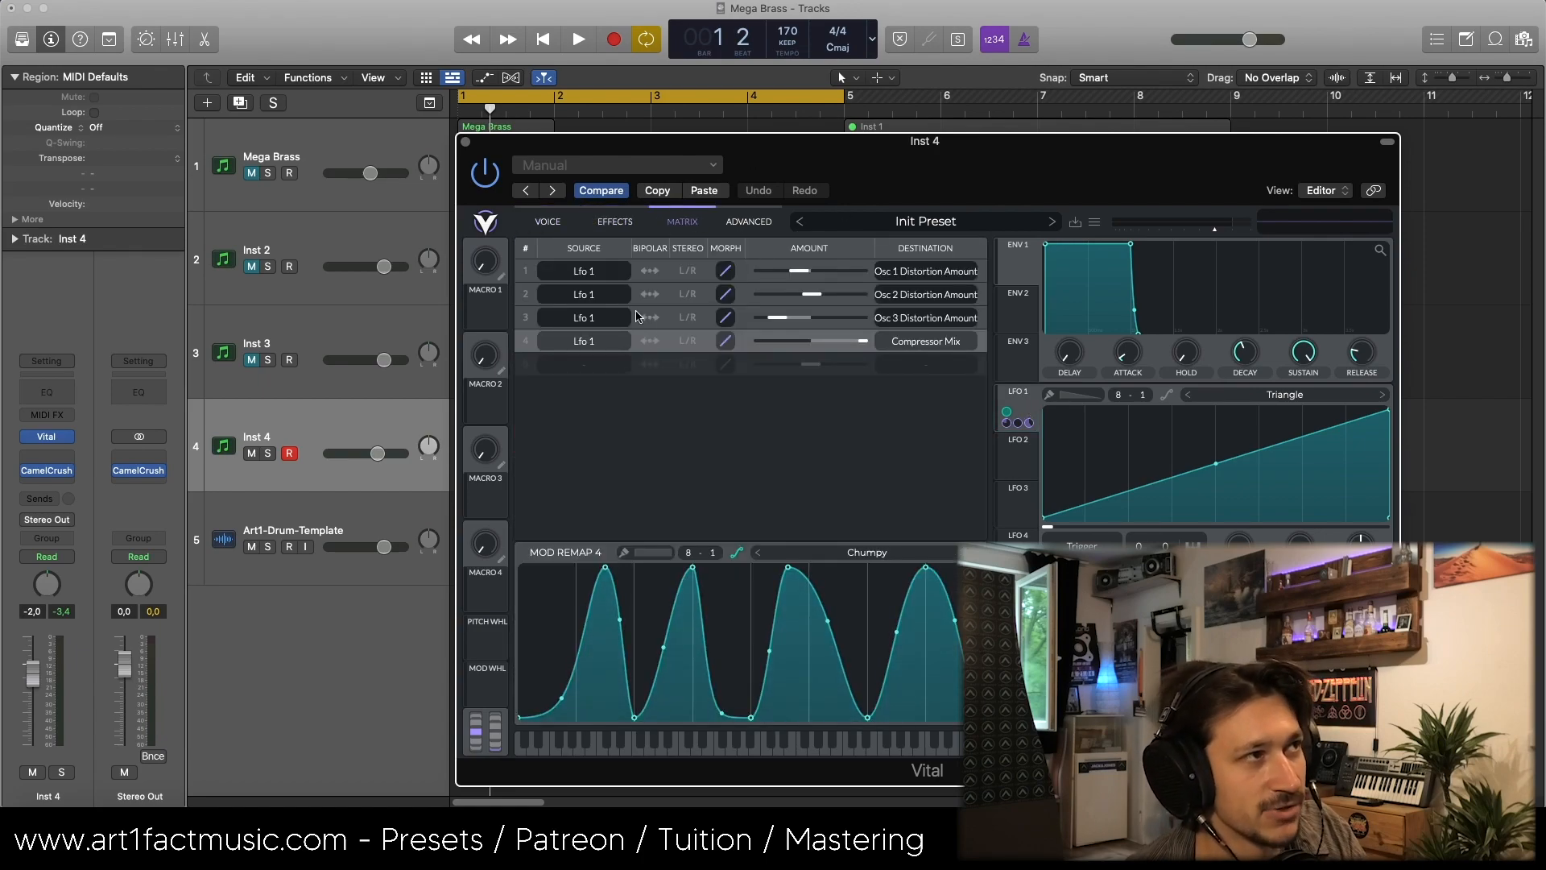
click(676, 270)
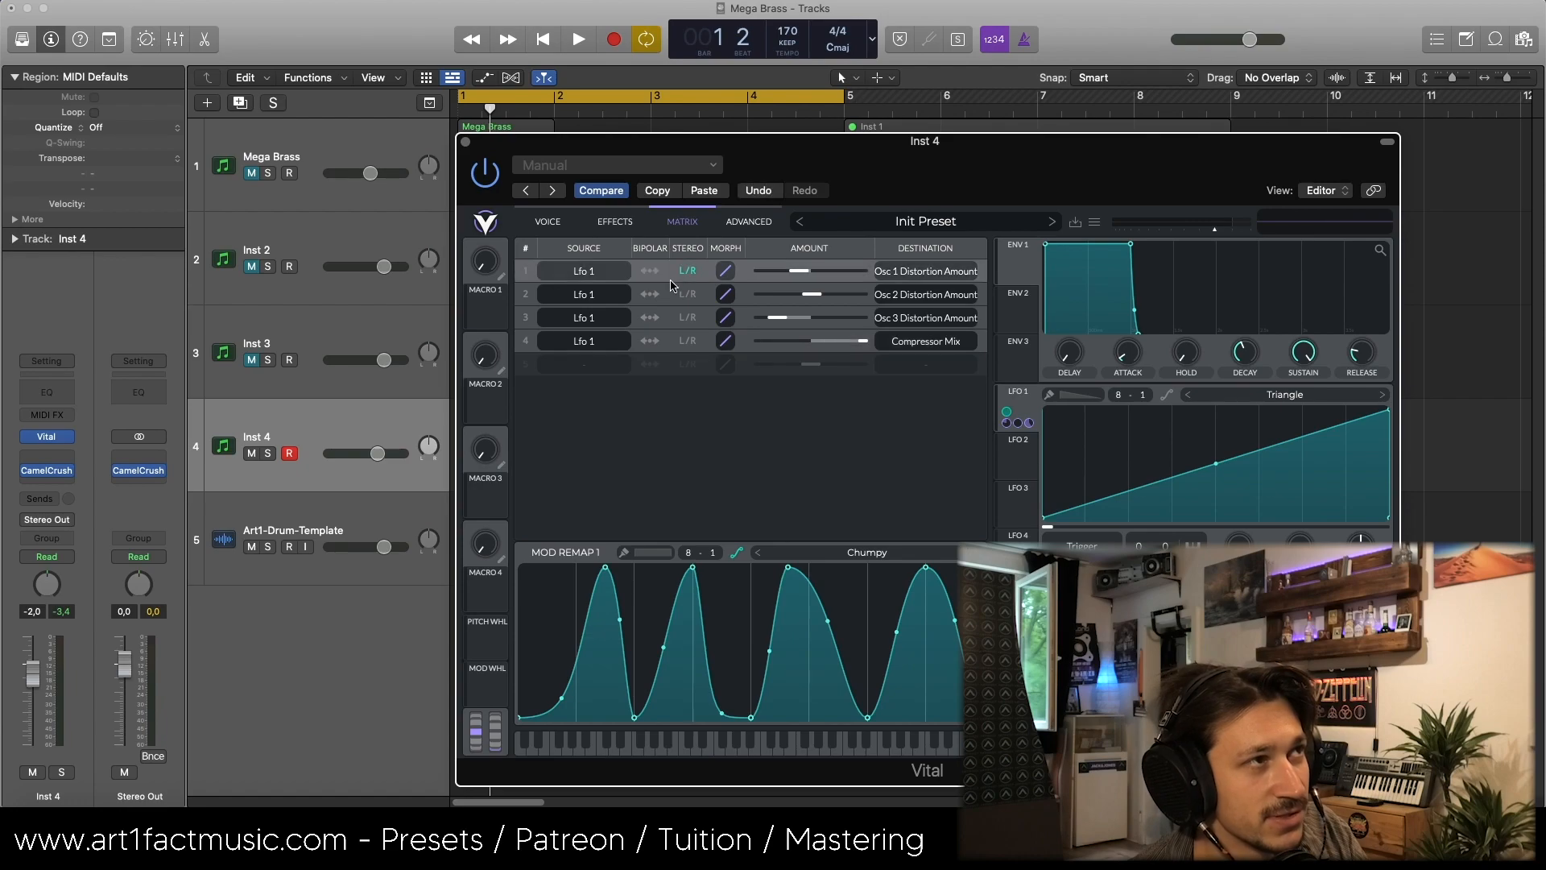
click(668, 296)
click(689, 272)
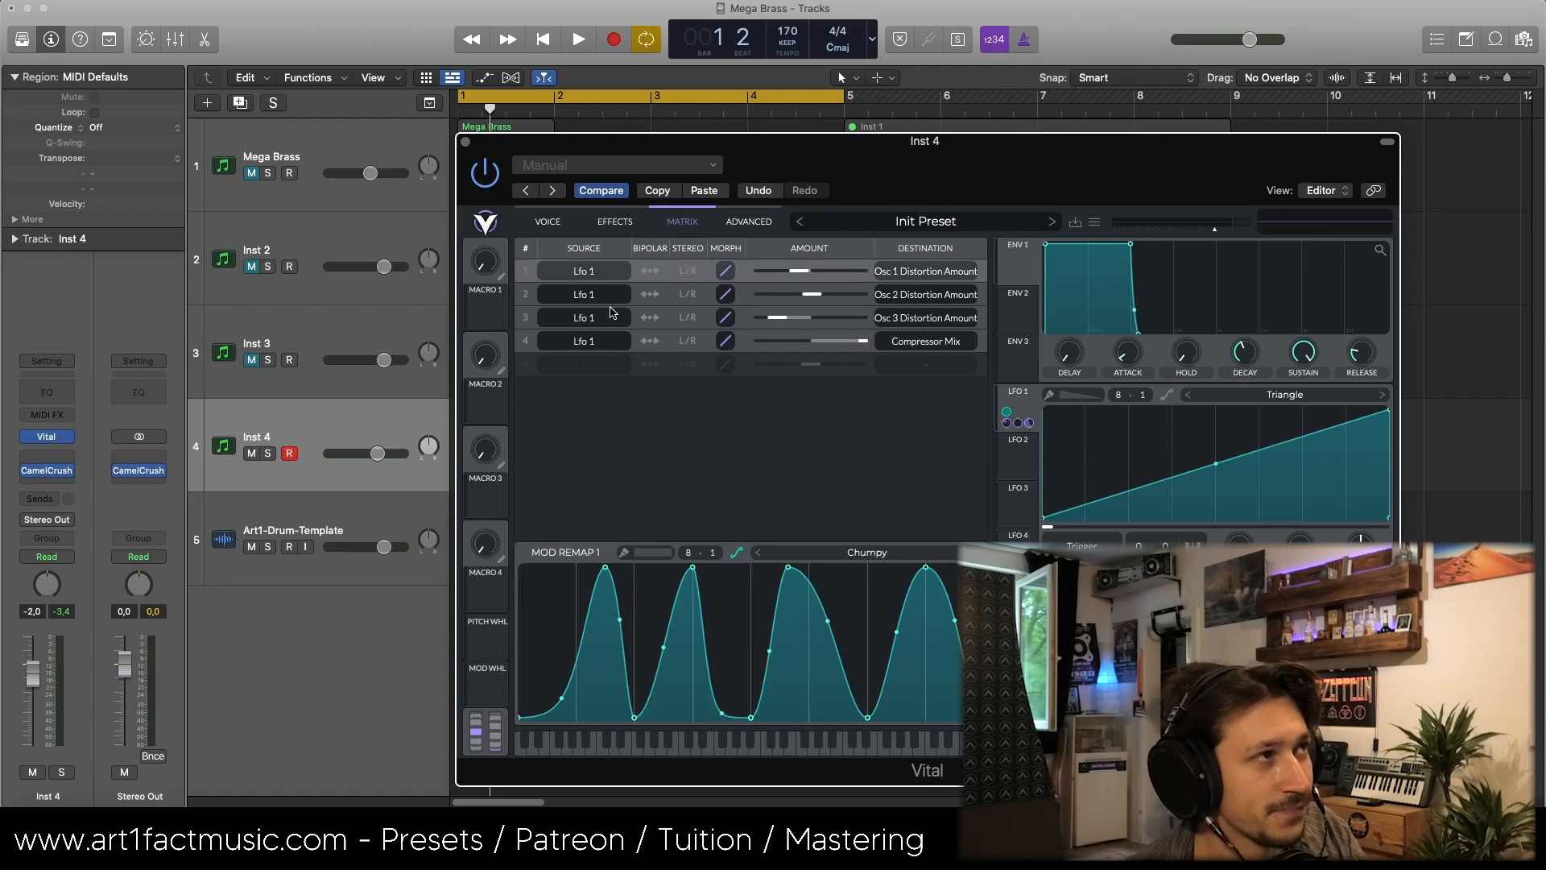
Review the Osc 2 Distortion Amount modulation's remap curve and the LFO 1 modulation amounts on the oscillators
click(524, 300)
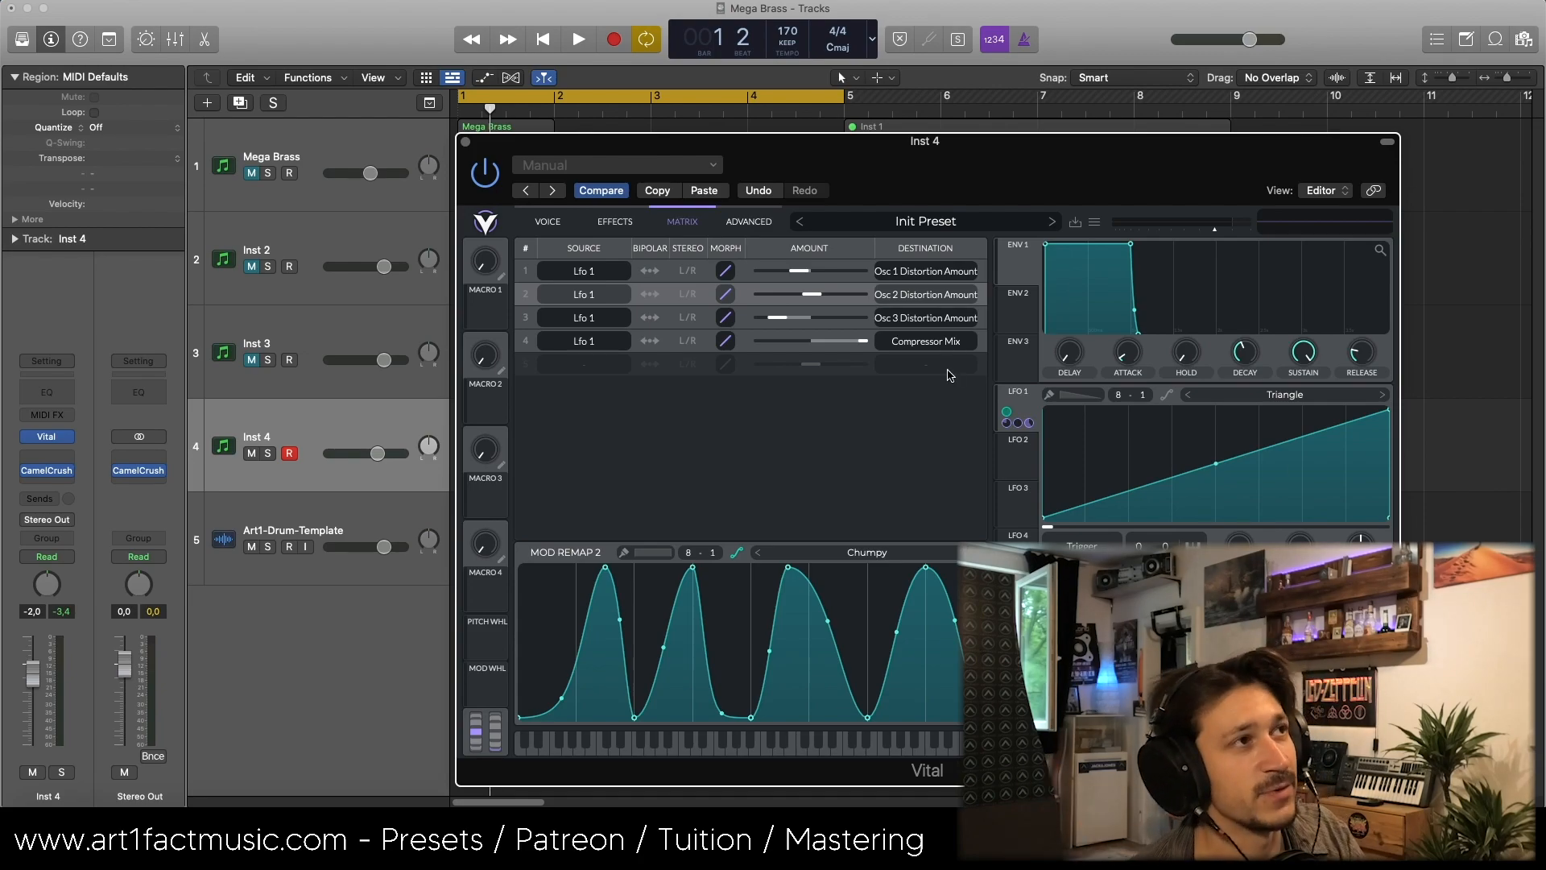
click(546, 223)
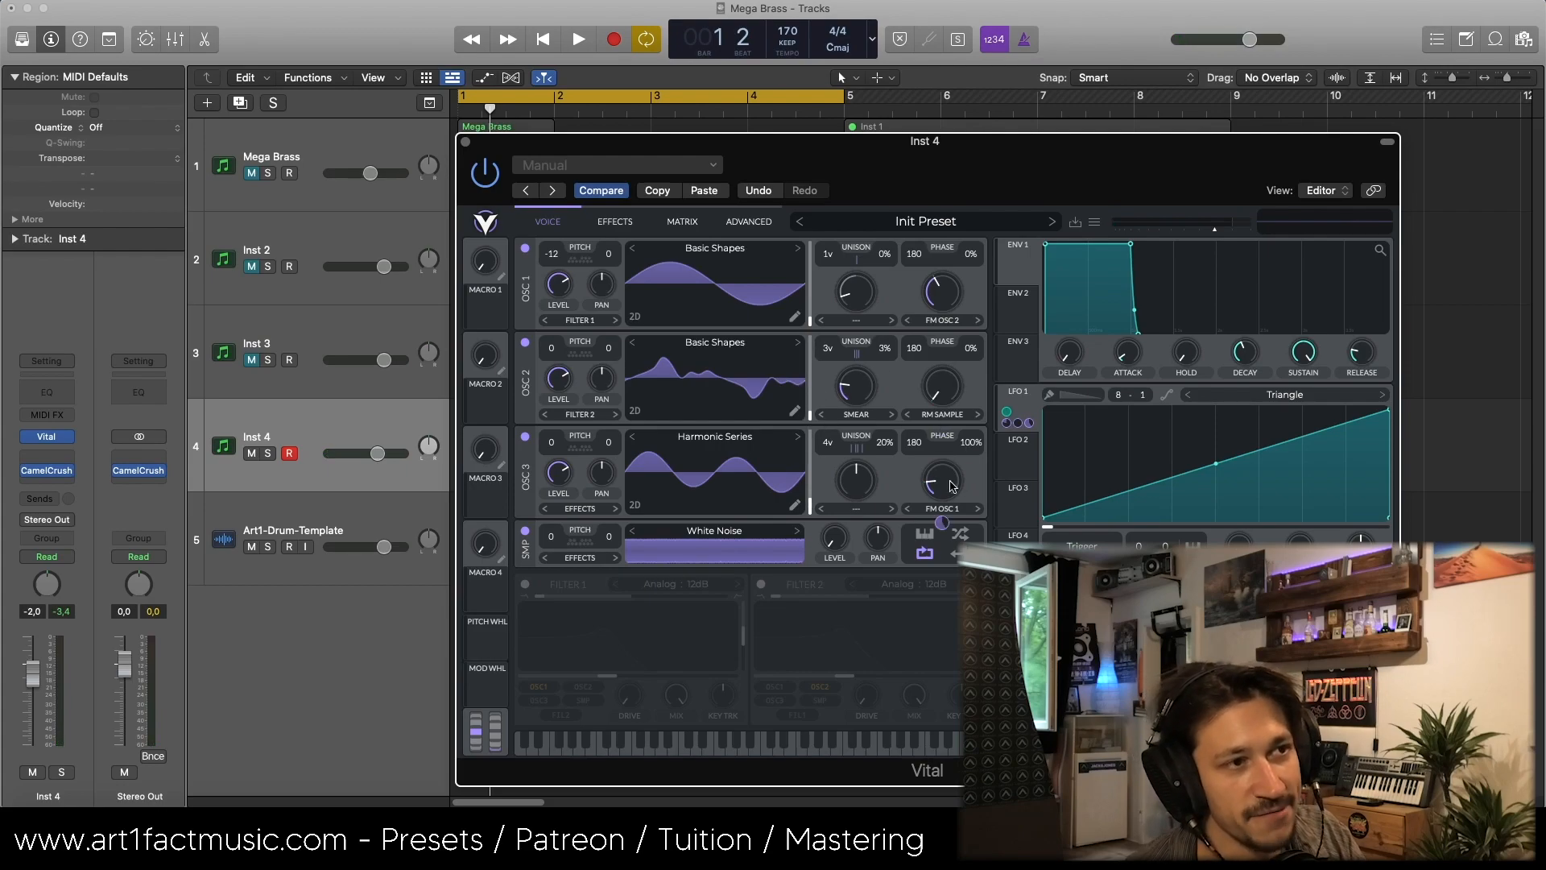
mouse_move(1013, 424)
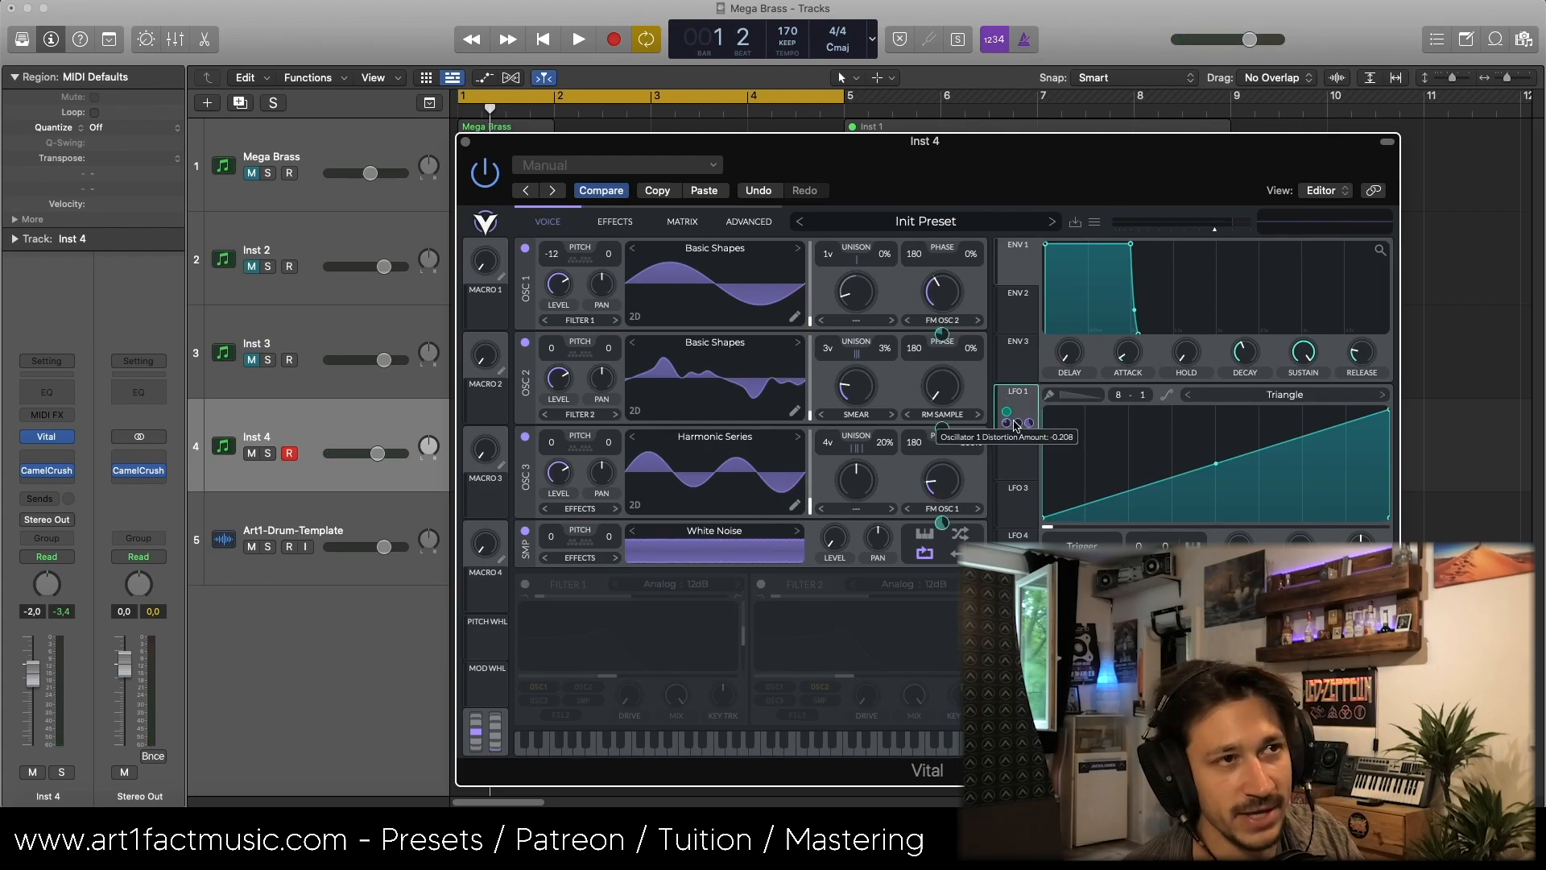
click(683, 222)
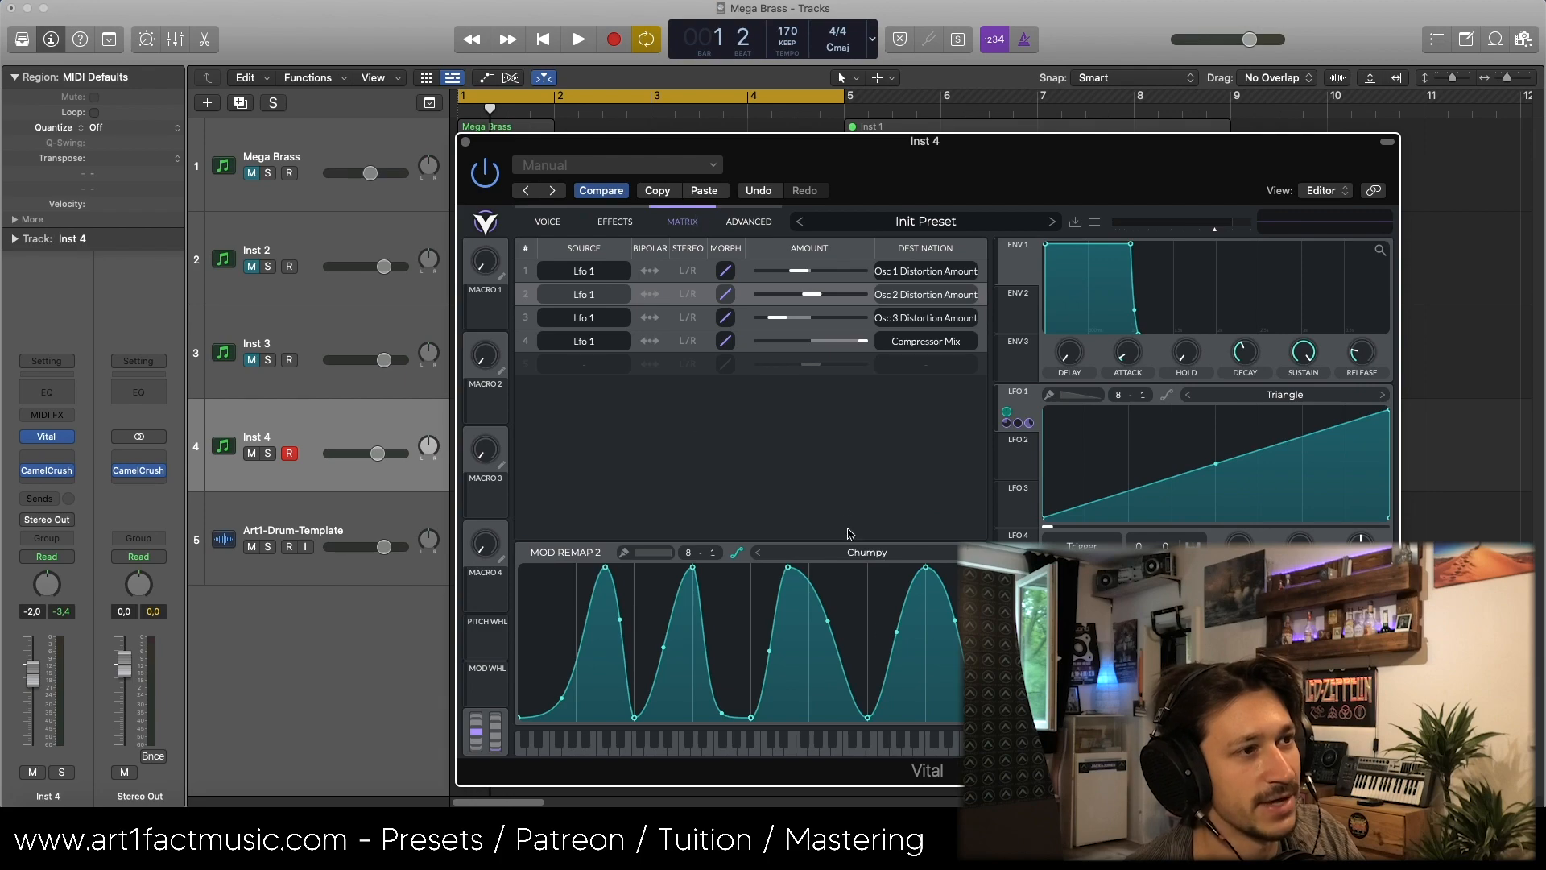